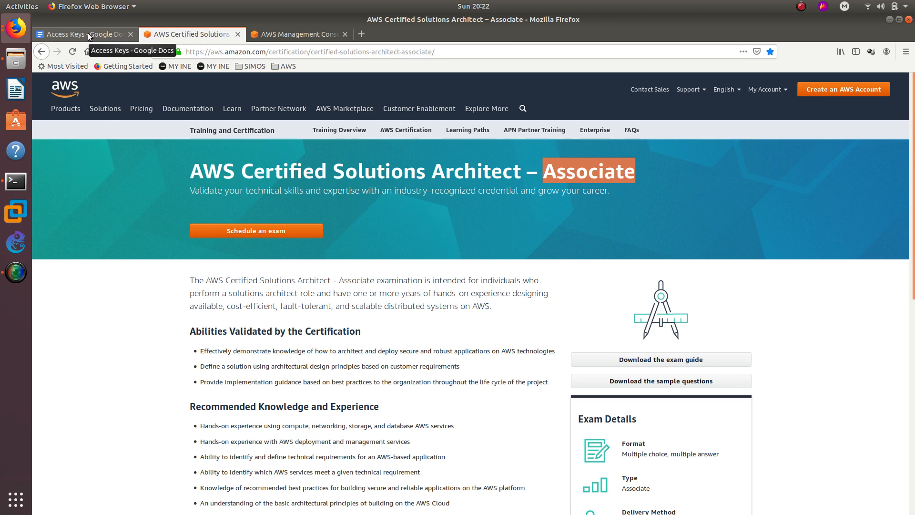
Read the Access Keys document's explanation of the access key ID, the secret access key and how IAM users use them
click(88, 33)
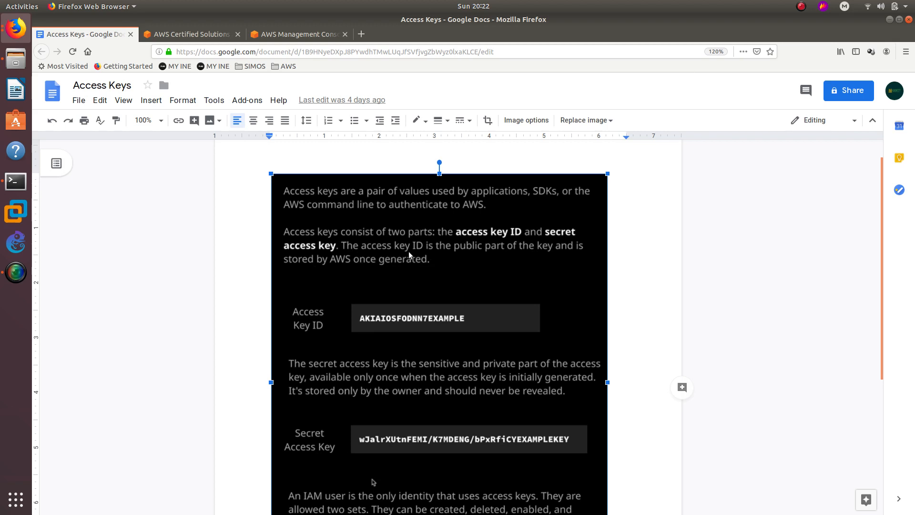
scroll(409, 255, down, 3)
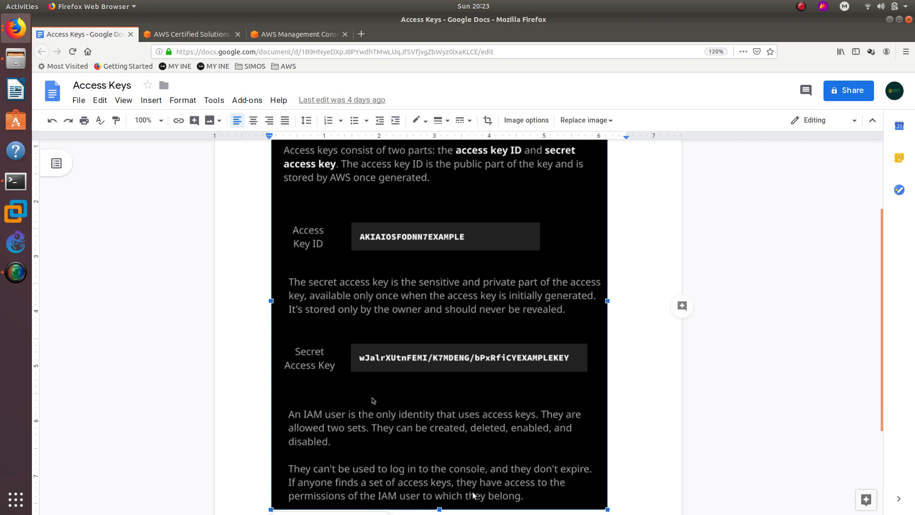
click(636, 386)
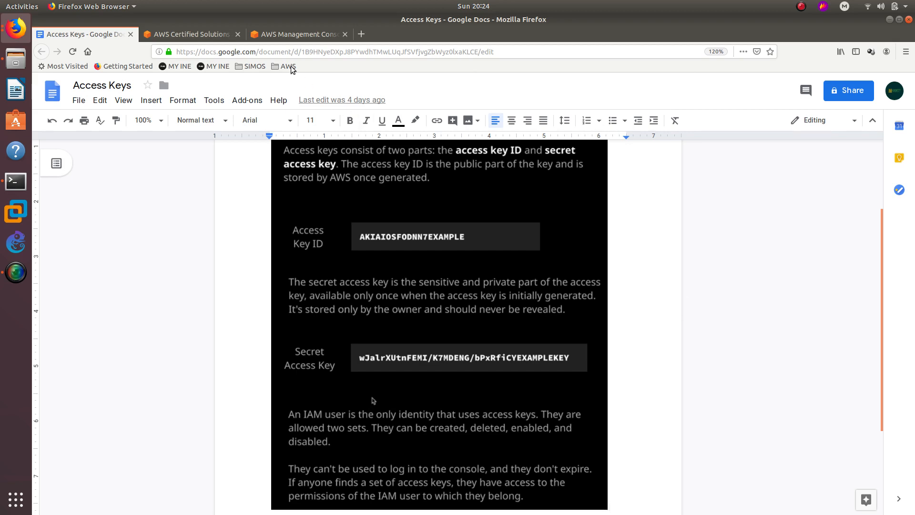
Switch to the AWS Management Console and open the IAM service under Security, Identity, & Compliance
click(221, 37)
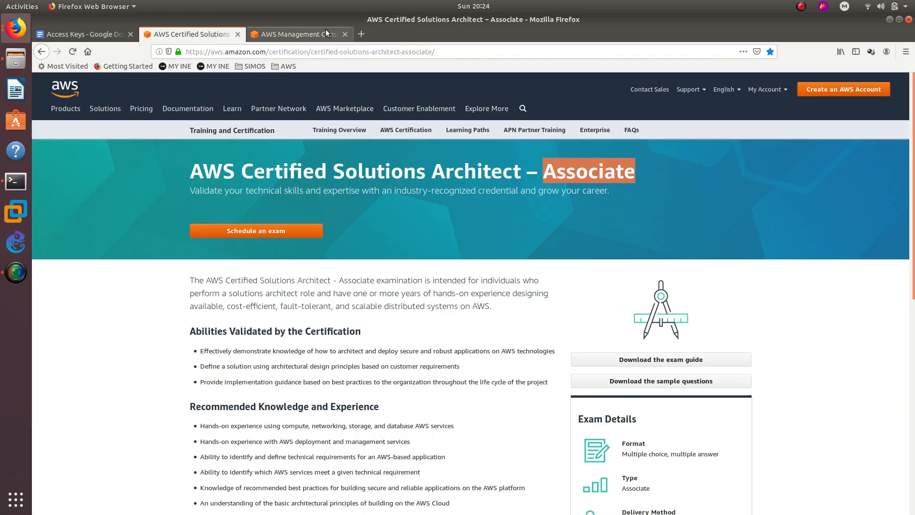
drag(325, 30, 219, 42)
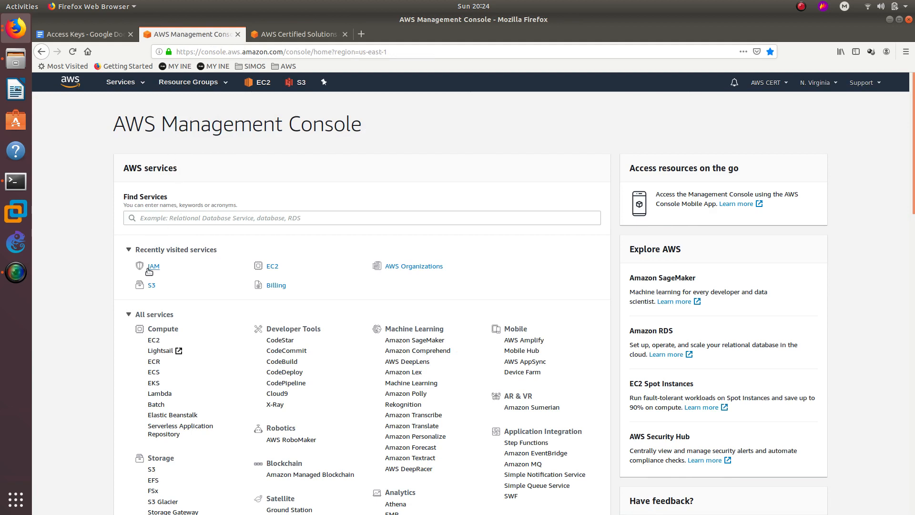
scroll(224, 288, down, 2)
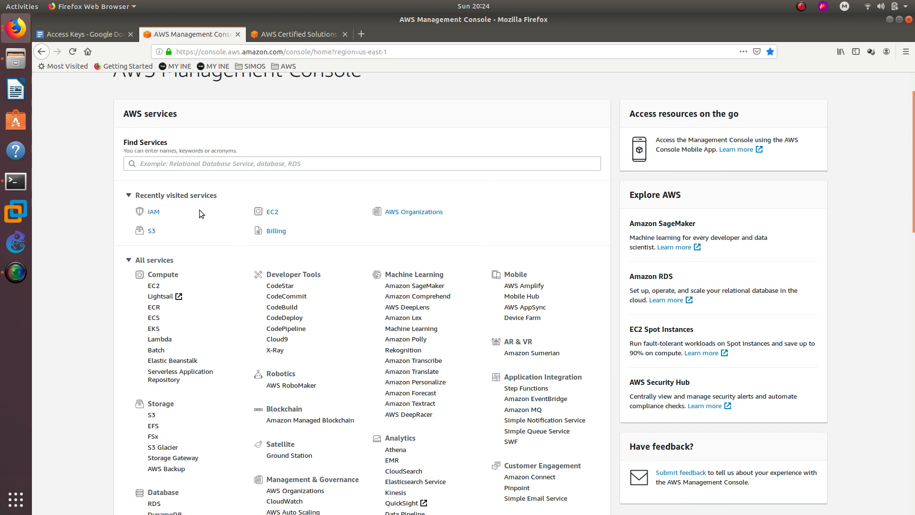
scroll(250, 235, down, 5)
scroll(268, 254, down, 5)
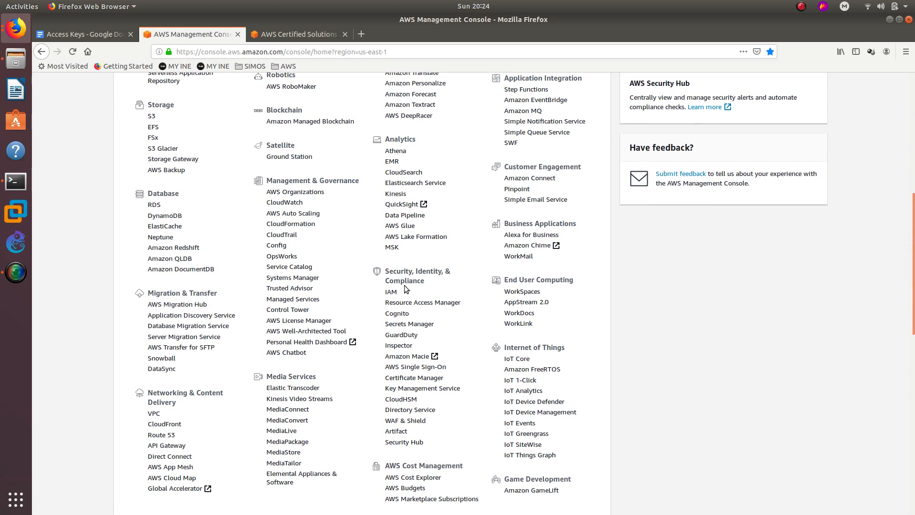
click(395, 292)
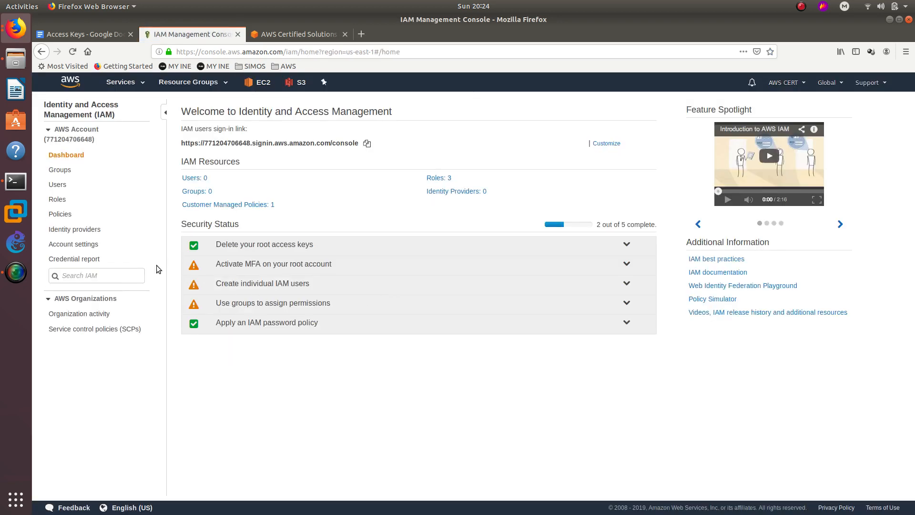
Start adding an IAM user named Admin with AWS Management Console access
click(59, 186)
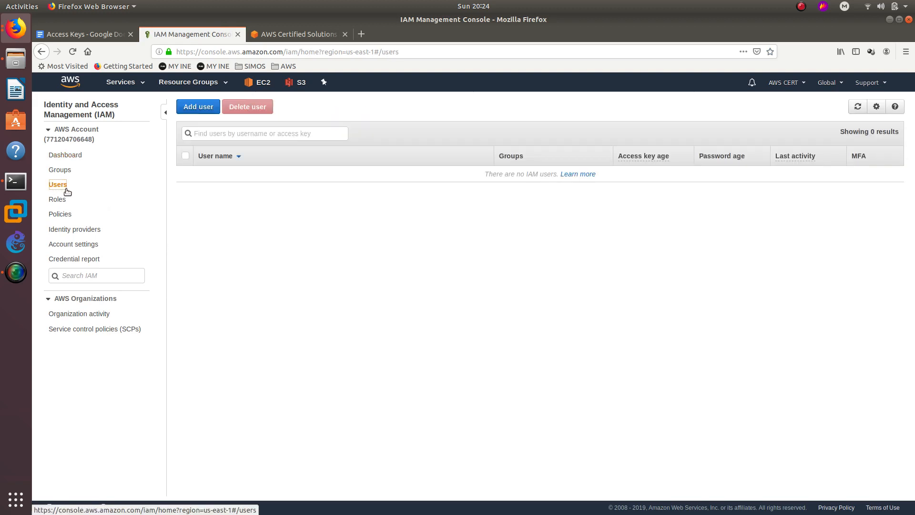
click(200, 108)
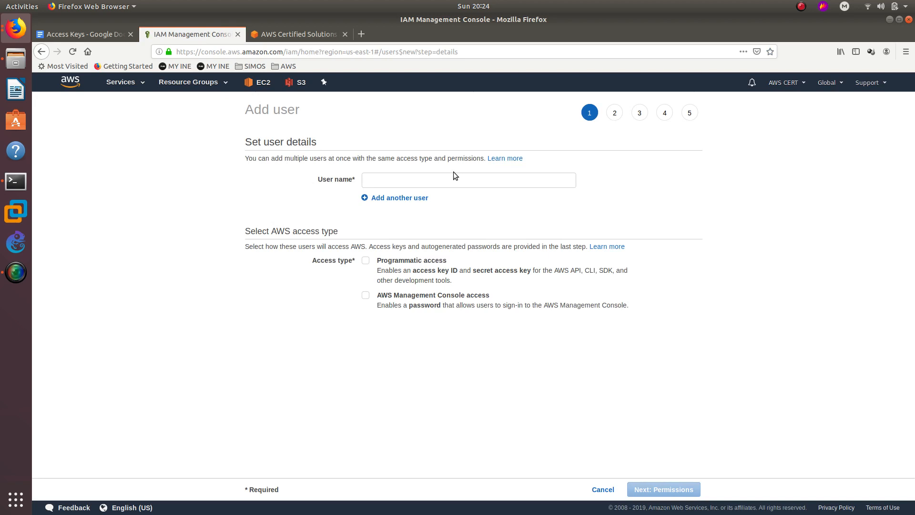
click(453, 178)
text(Admin)
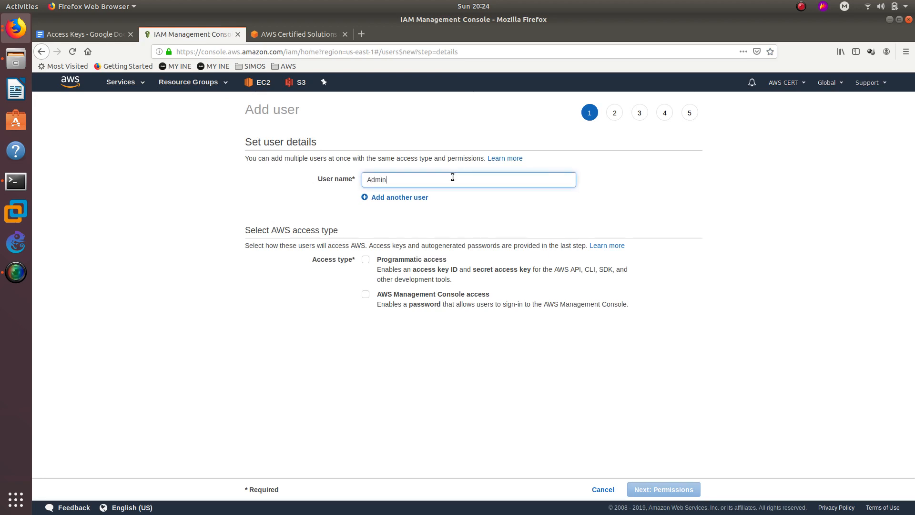
click(371, 295)
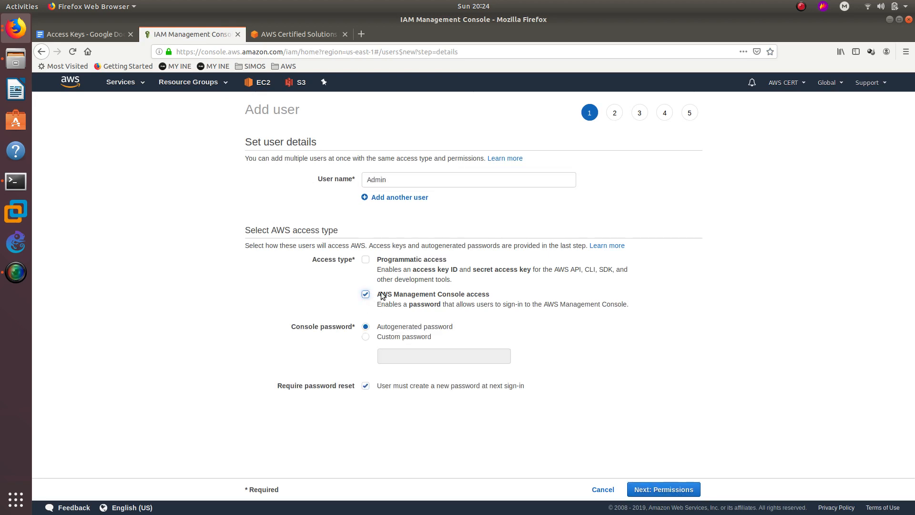
Give the user a custom console password that meets the account password policy and turn off the required password reset
click(384, 338)
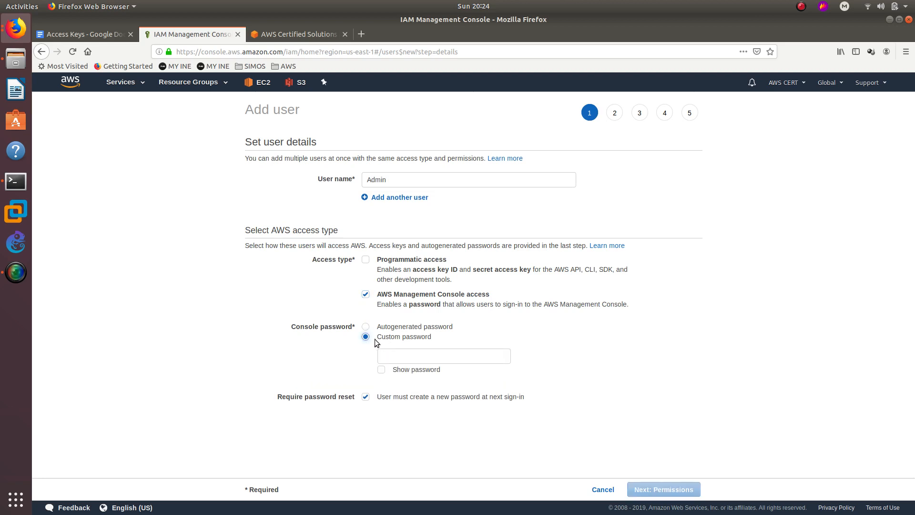
click(388, 358)
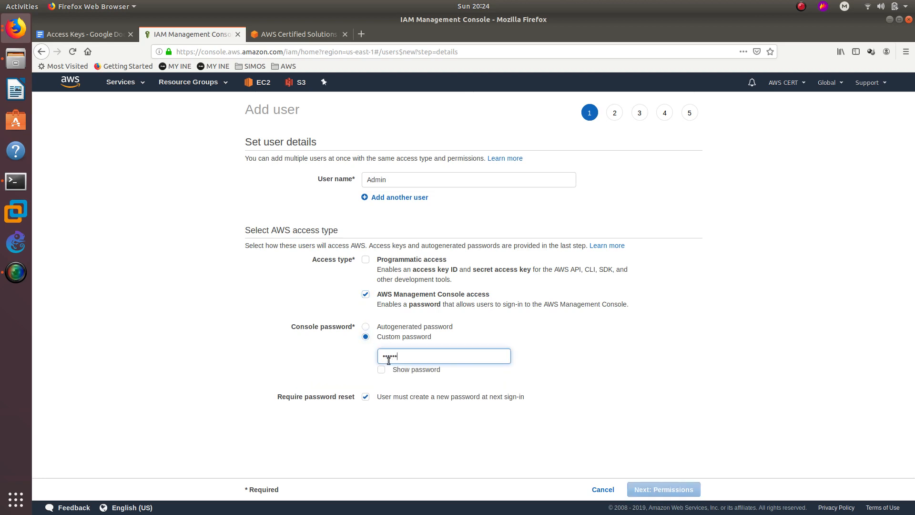
click(366, 398)
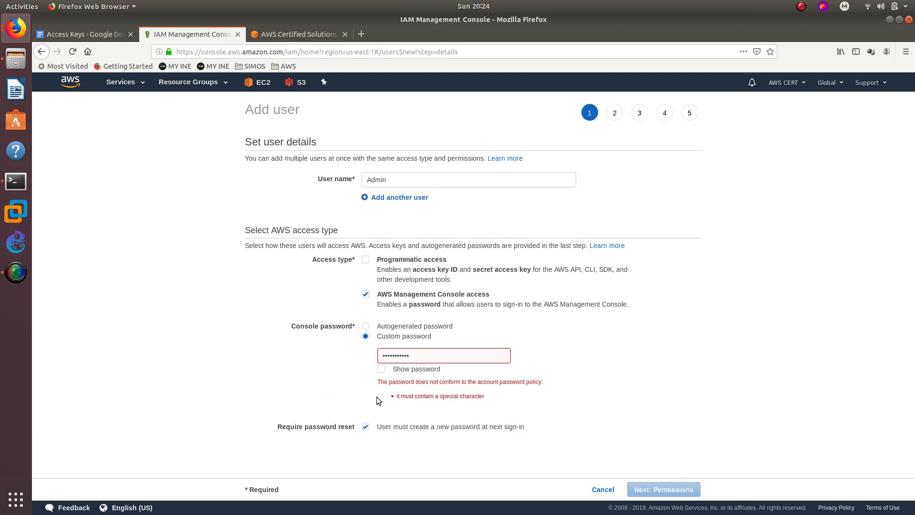
click(365, 428)
click(417, 355)
key(ctrl+a)
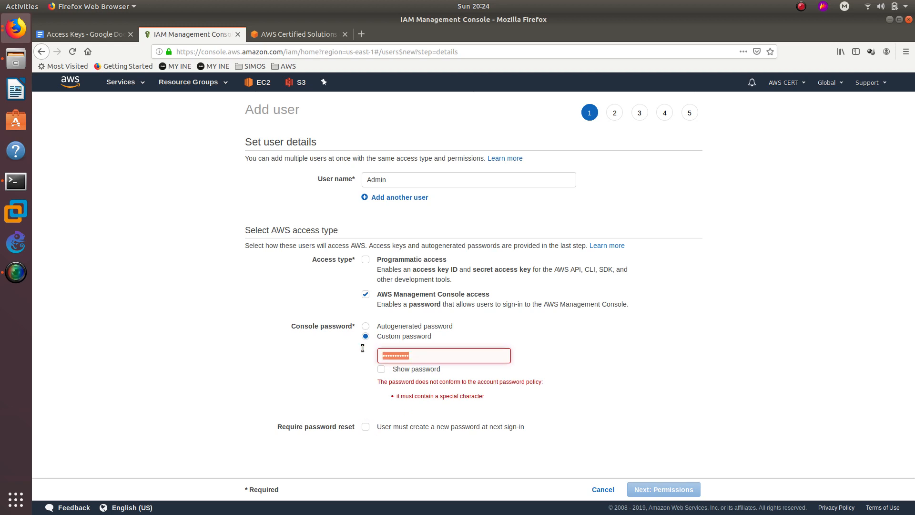
text(*********)
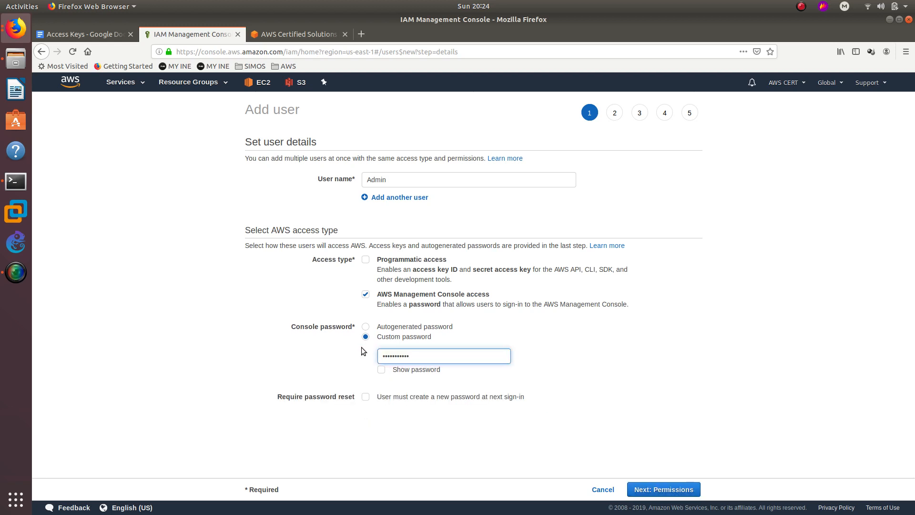
click(194, 395)
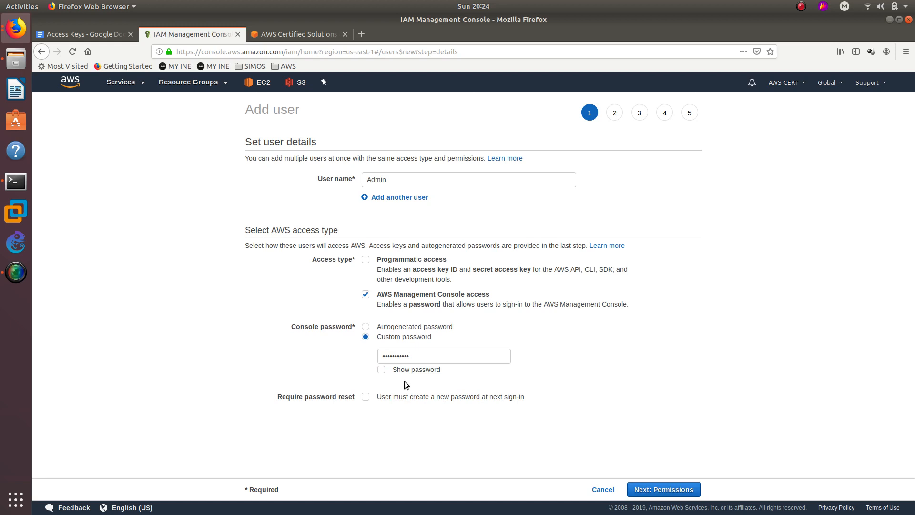
Create the Admin user without permissions or tags, declining to save the login in the browser, and return to the users list
click(663, 490)
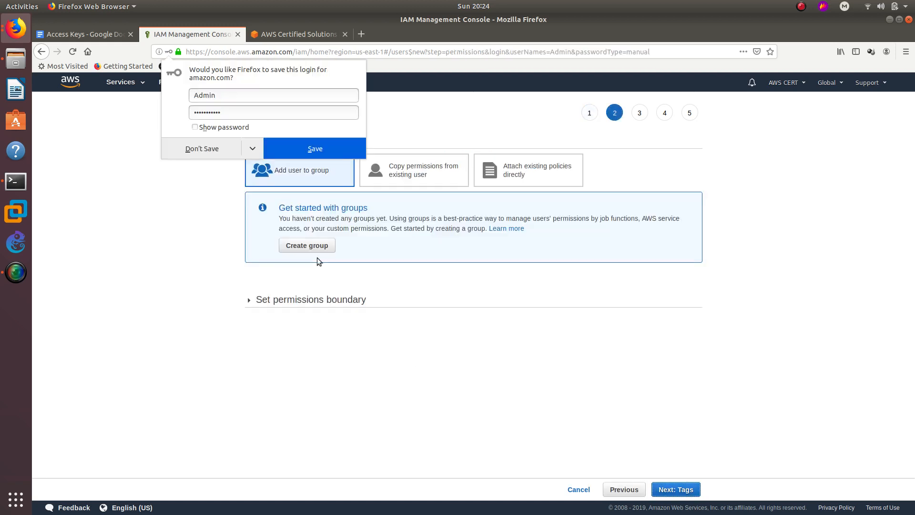
click(240, 149)
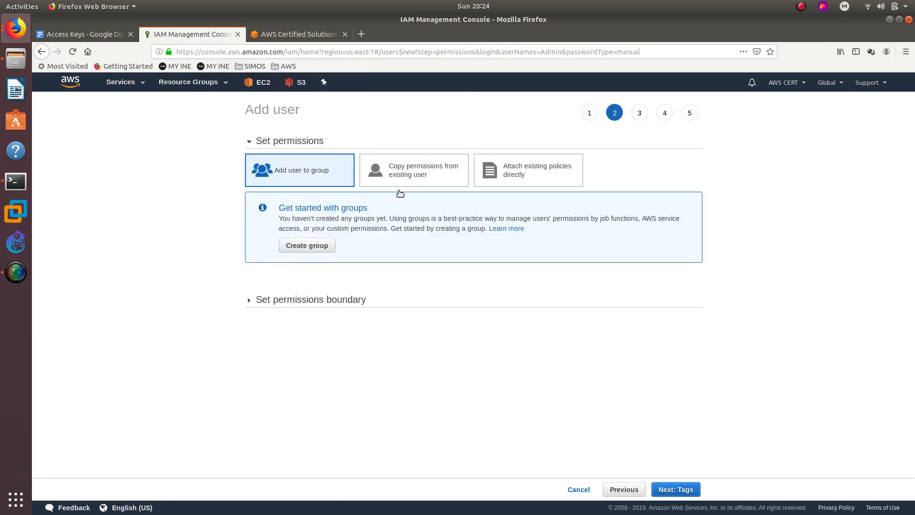
click(687, 490)
click(667, 491)
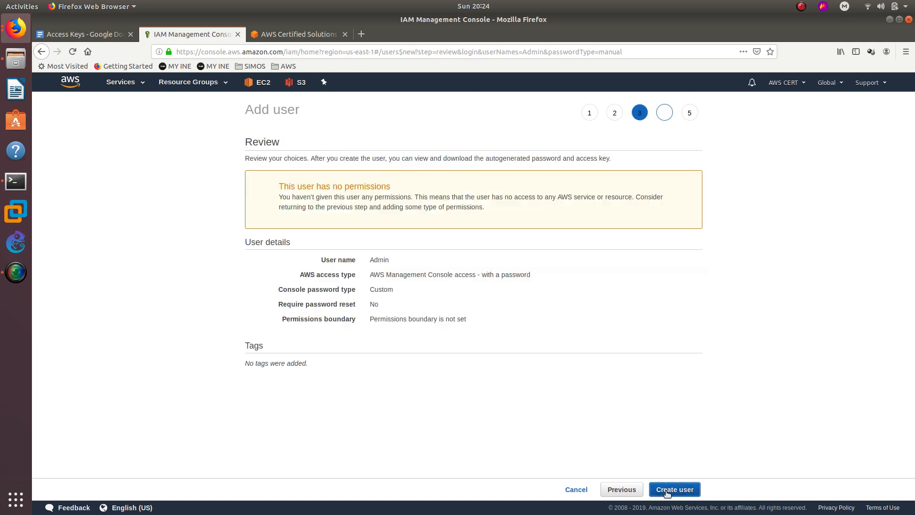
click(673, 490)
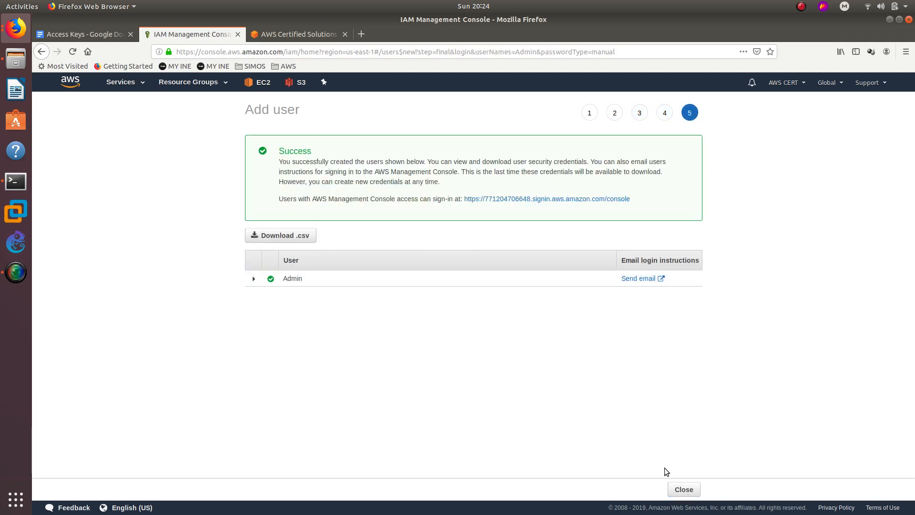
click(682, 490)
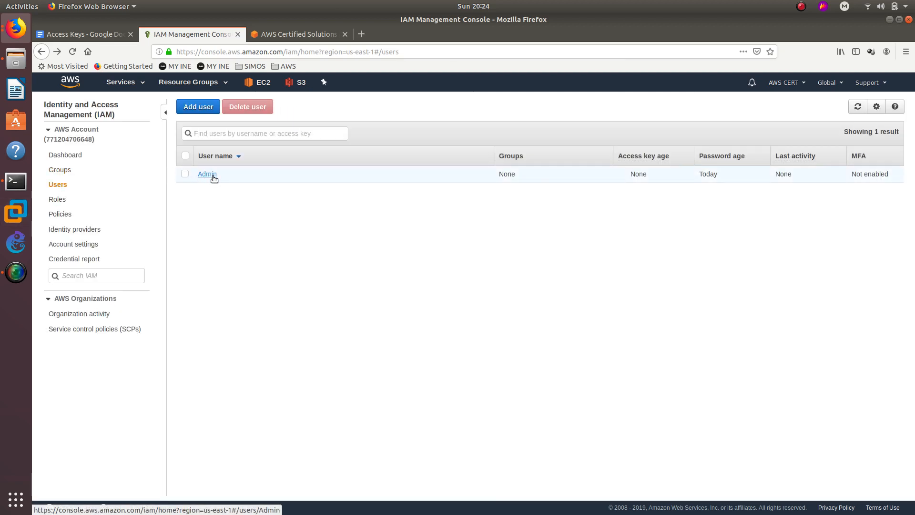
Start a new IAM group named AdminGroup and proceed to its policy selection
click(60, 171)
click(228, 113)
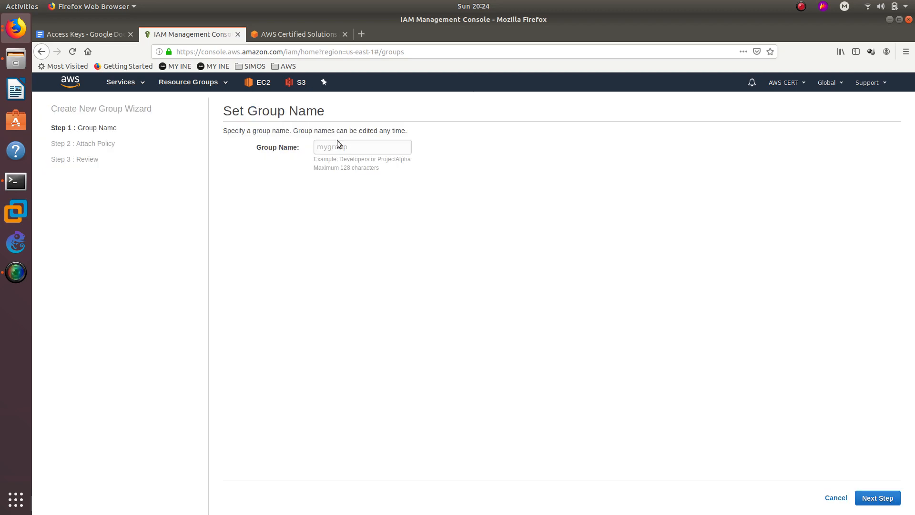
click(351, 149)
text(Am)
text(minGrou)
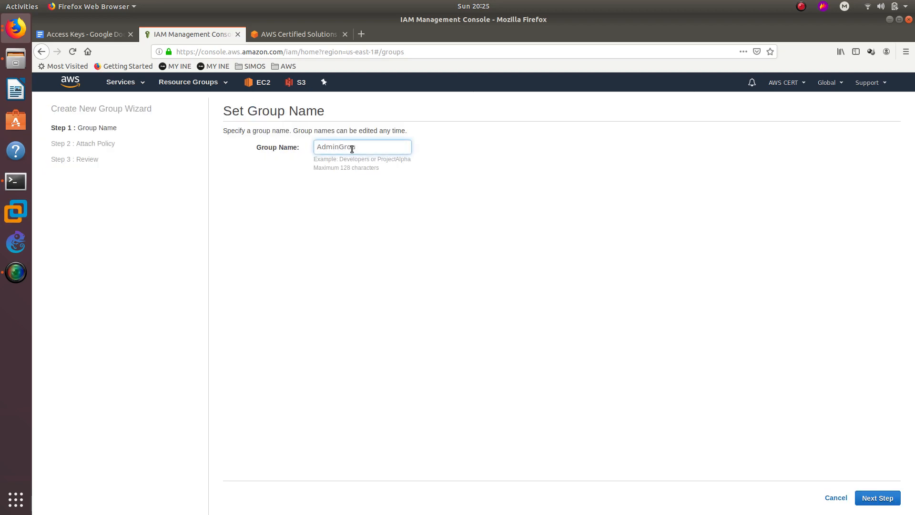
text(p)
click(879, 498)
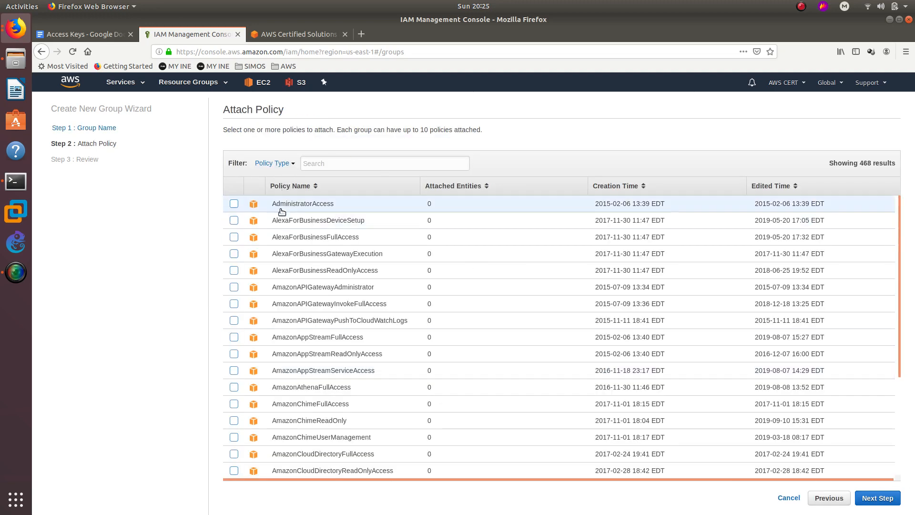
Attach the AdministratorAccess policy to AdminGroup and create the group
click(234, 205)
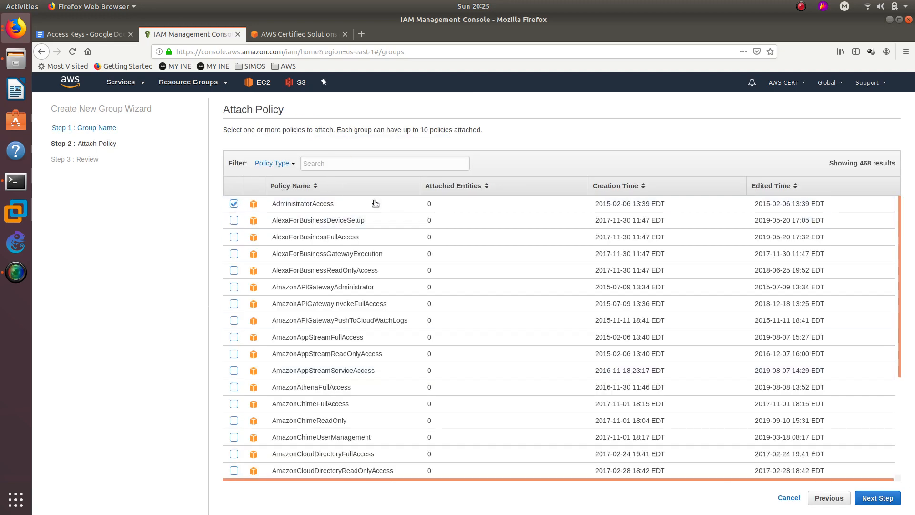
click(878, 498)
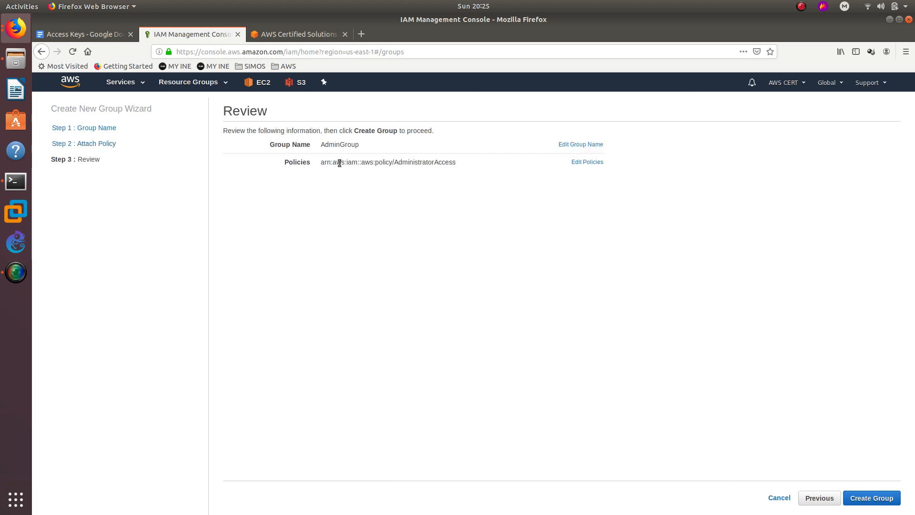
triple_click(371, 164)
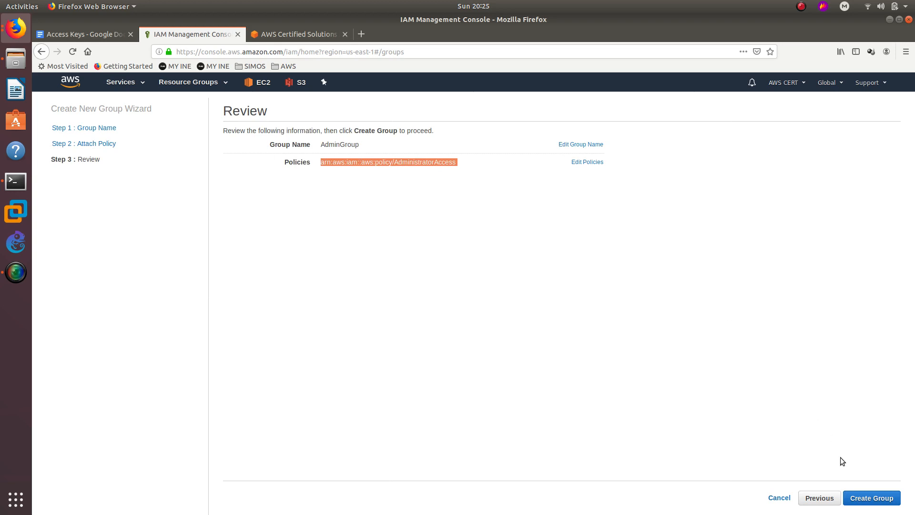
click(864, 496)
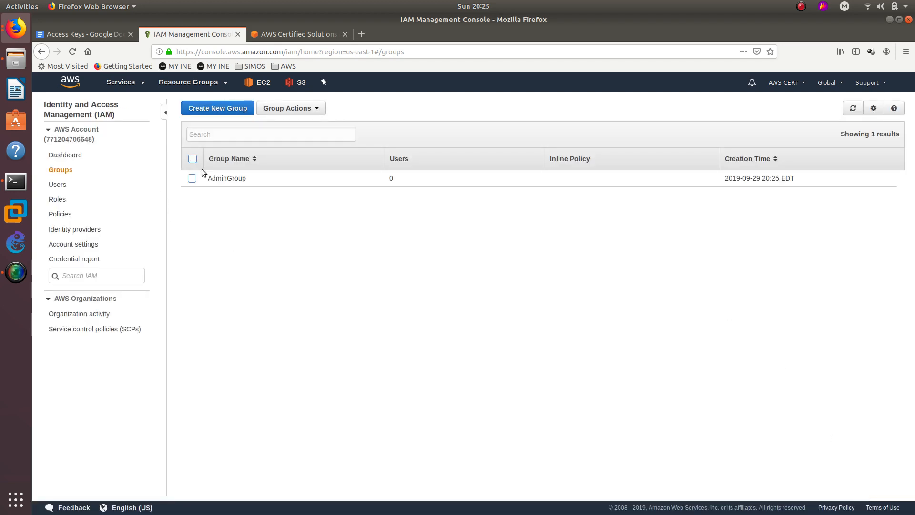
Add the Admin user to AdminGroup
click(193, 159)
click(292, 109)
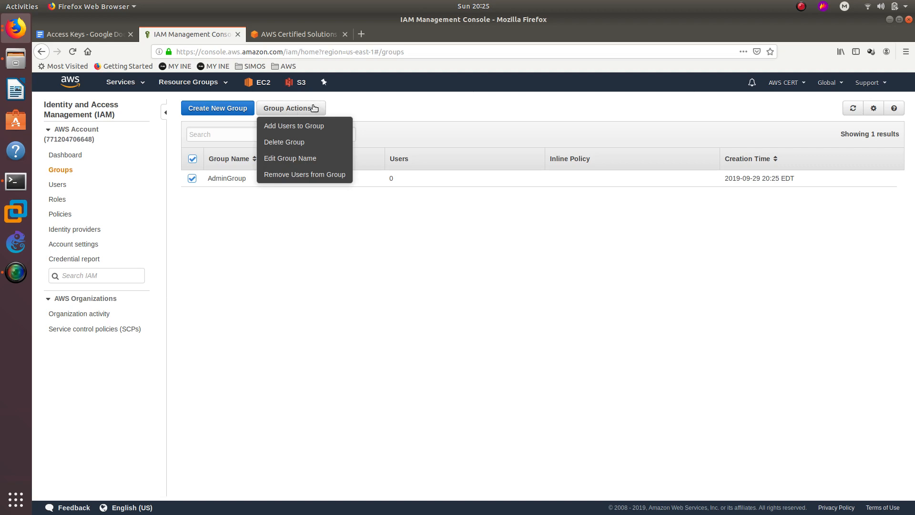
click(285, 131)
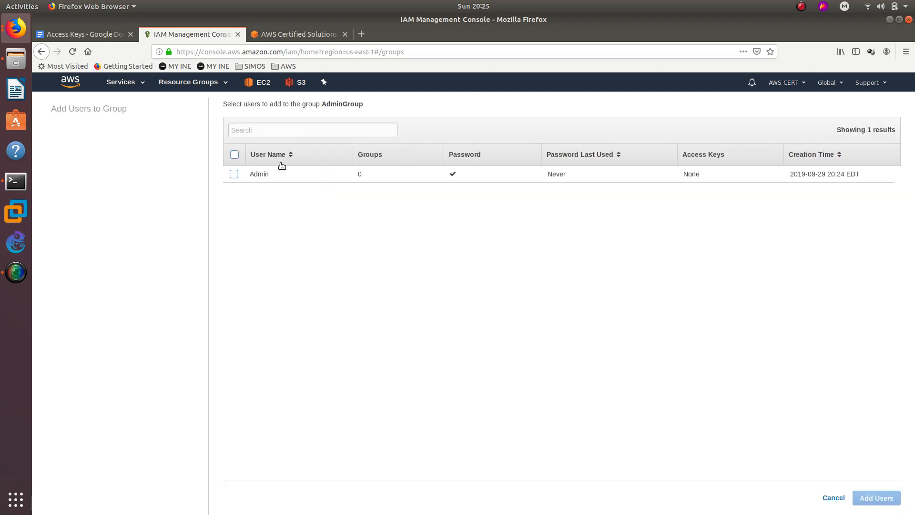
click(234, 155)
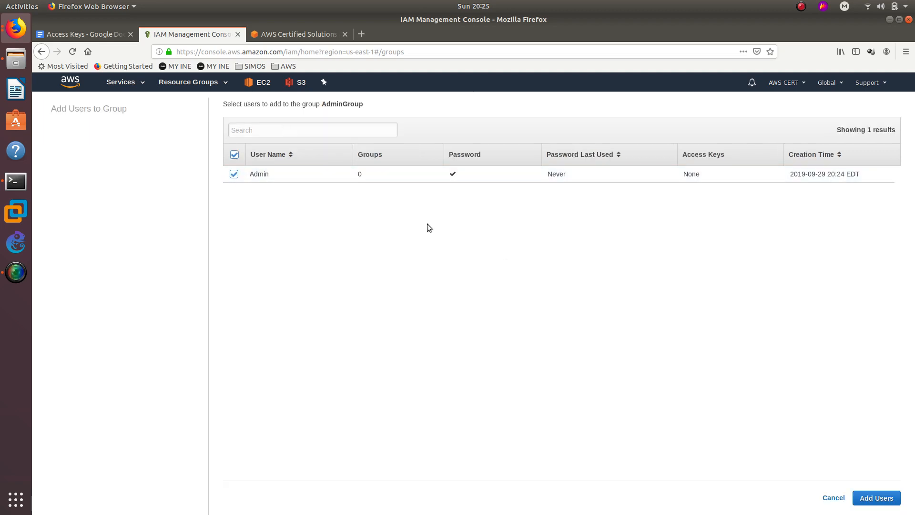
click(866, 497)
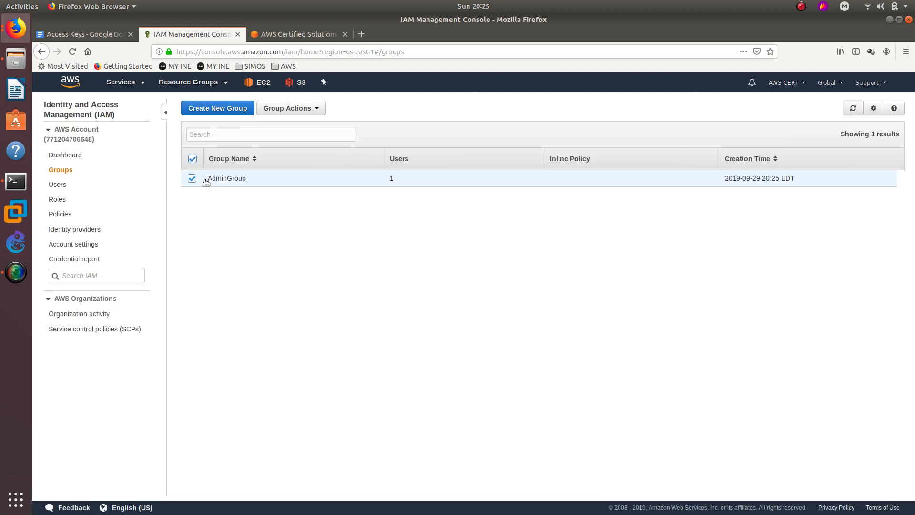
Create an access key for the Admin user in its security credentials and highlight the notice about viewing the secret key
click(61, 185)
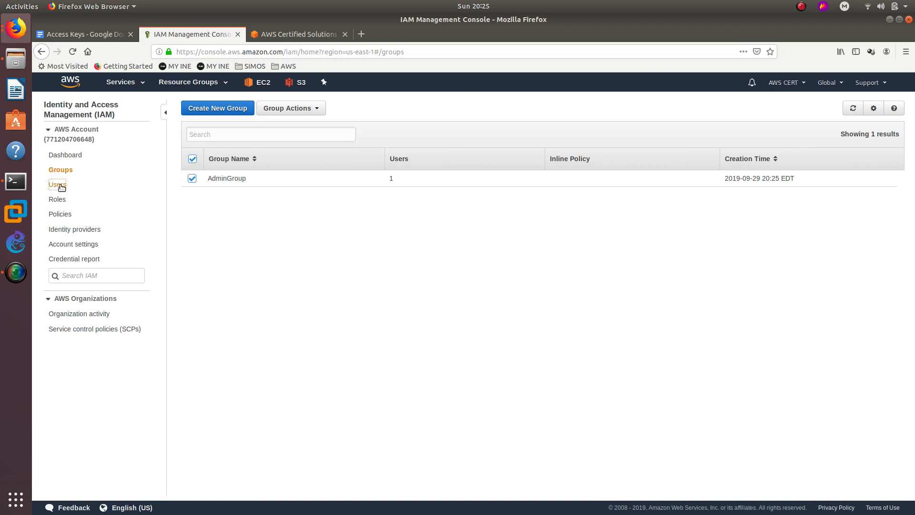
click(206, 174)
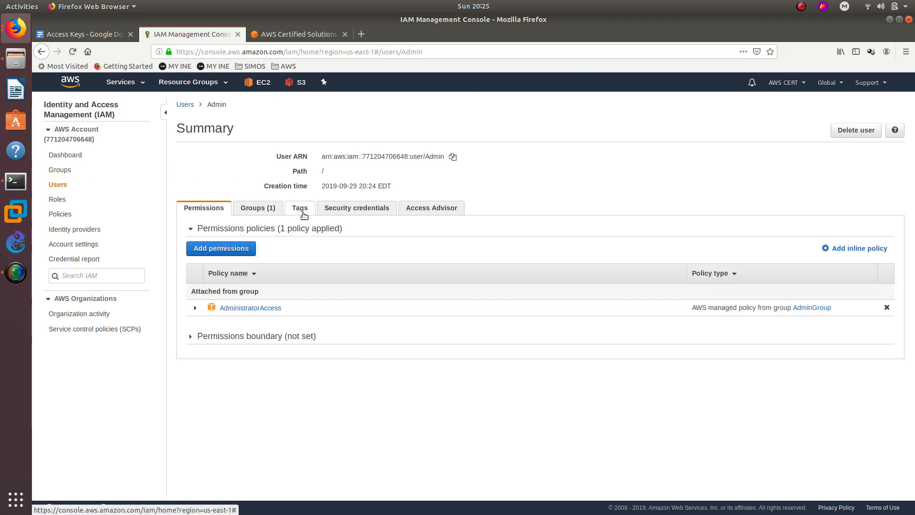
click(364, 213)
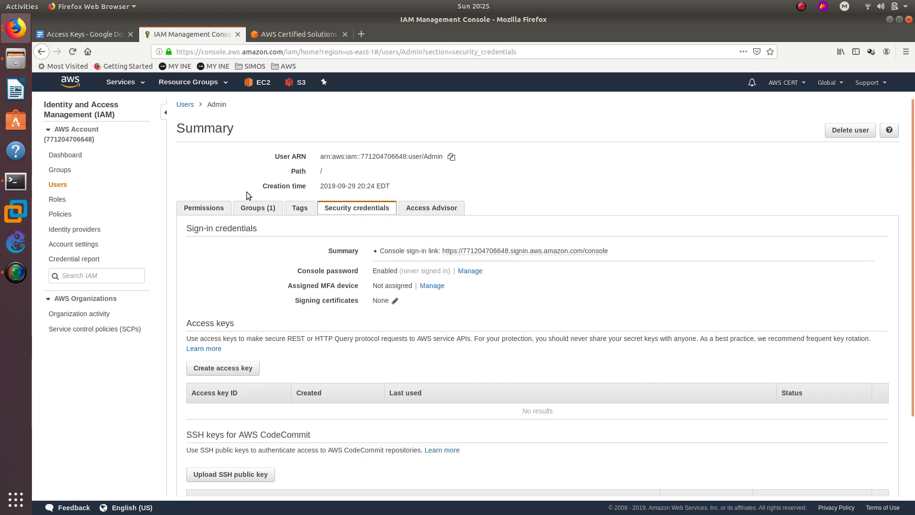
scroll(245, 191, down, 2)
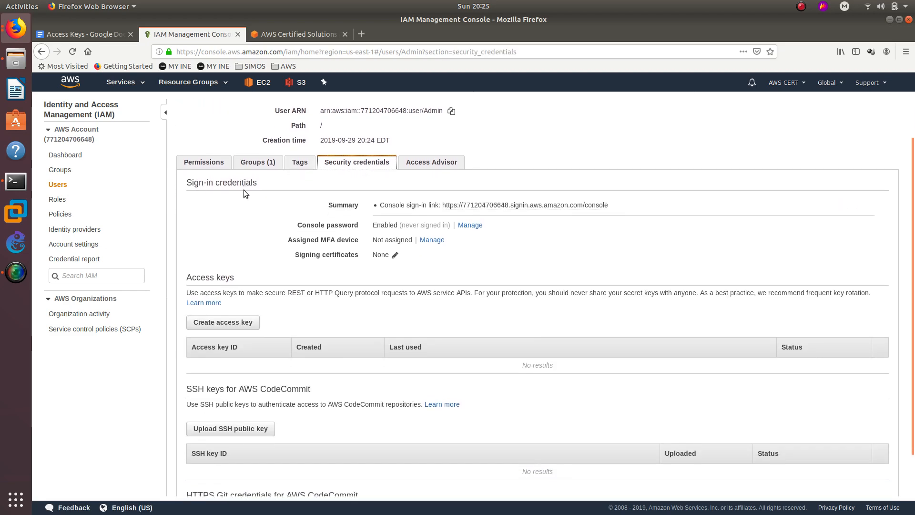
scroll(245, 190, down, 2)
click(220, 279)
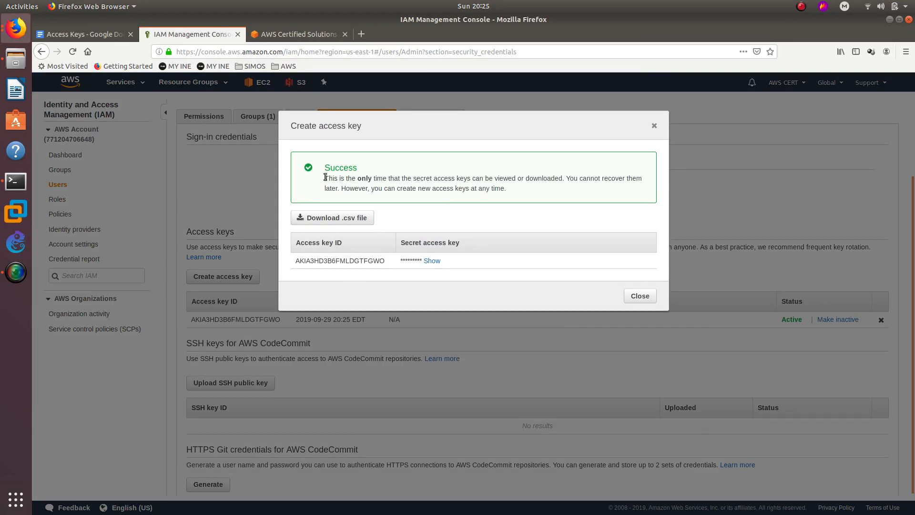
drag(329, 179, 517, 193)
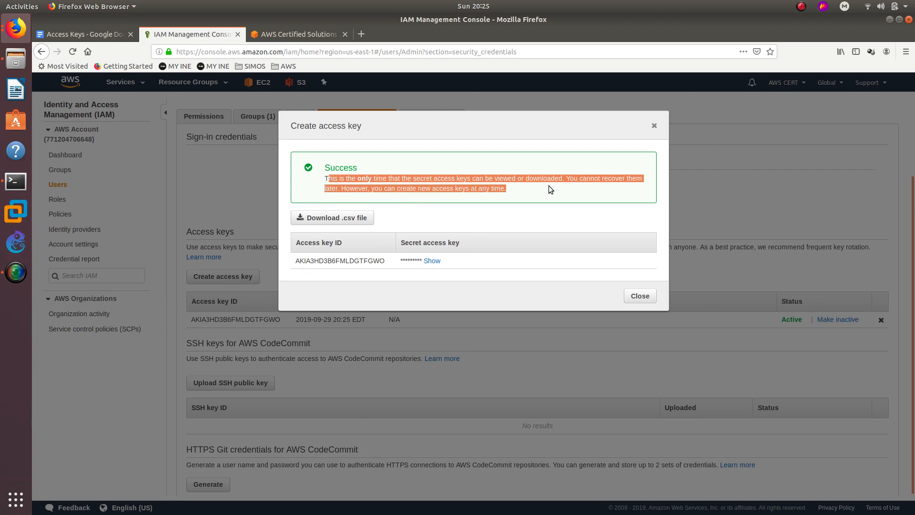
click(346, 188)
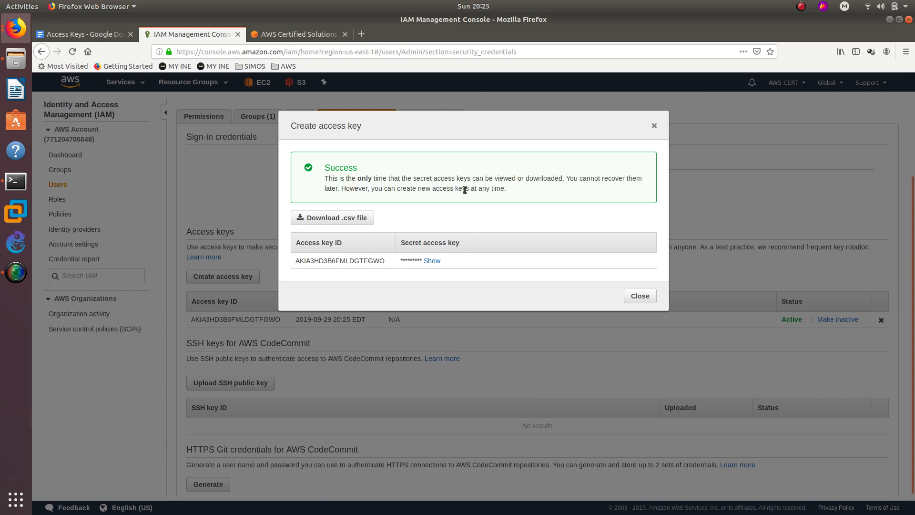
Reveal the secret access key and paste it on the second line of a new Leafpad document
click(432, 260)
double_click(419, 261)
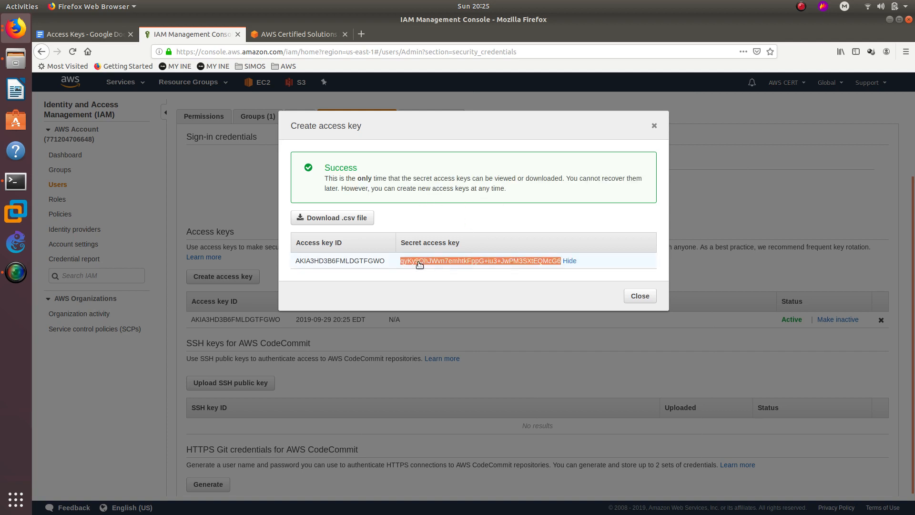
key(super)
text(leaf)
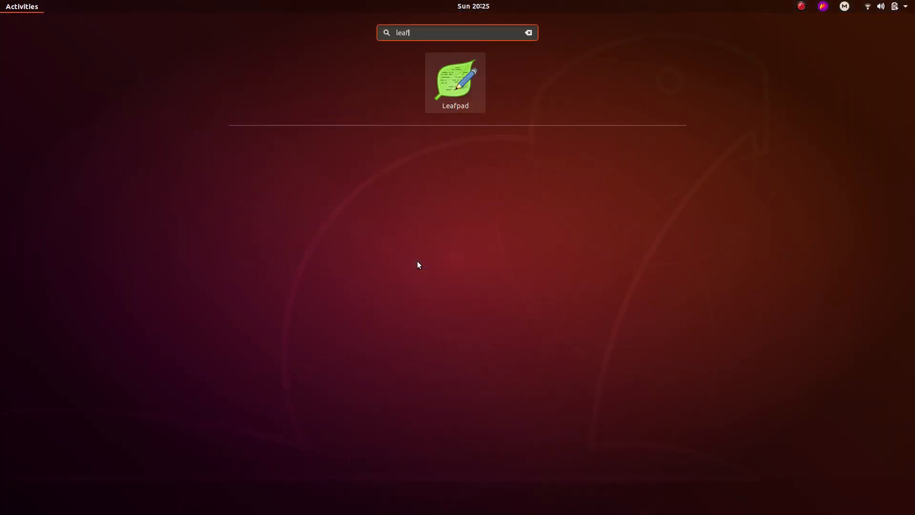
key(Return)
right_click(544, 263)
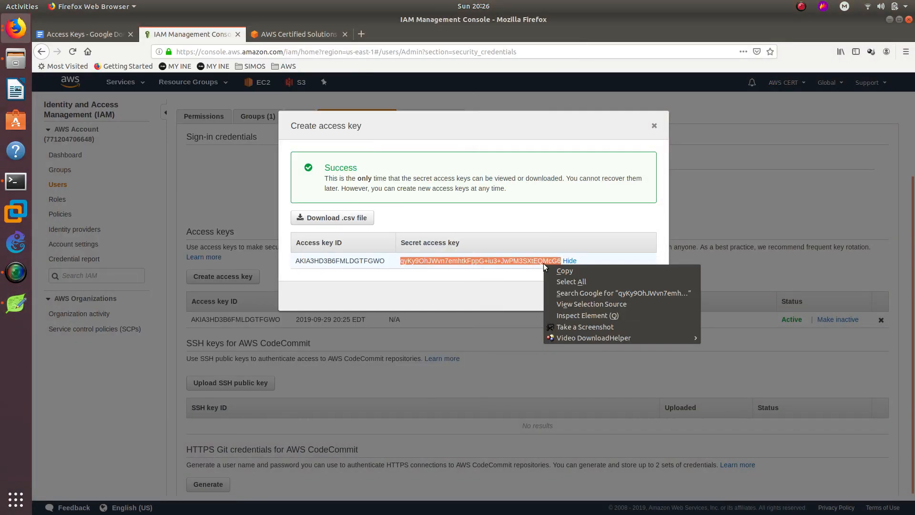
click(560, 270)
click(16, 303)
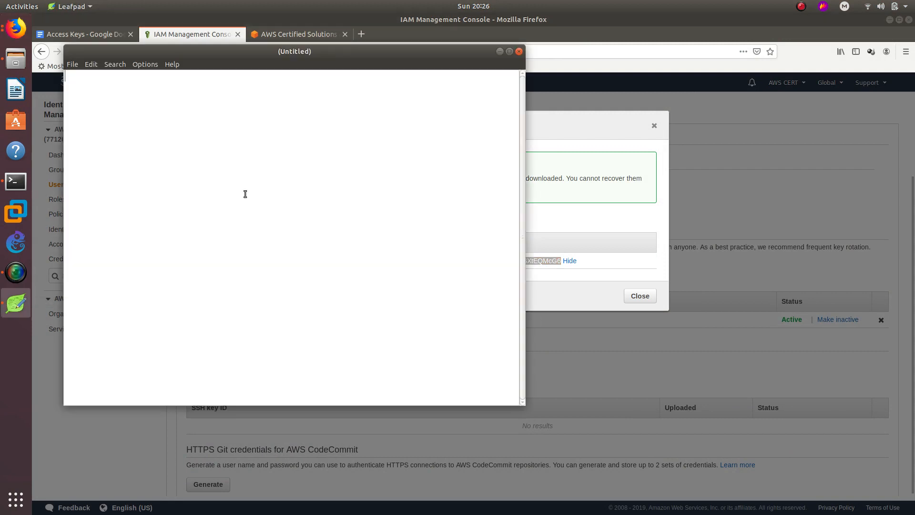
key(ctrl+v)
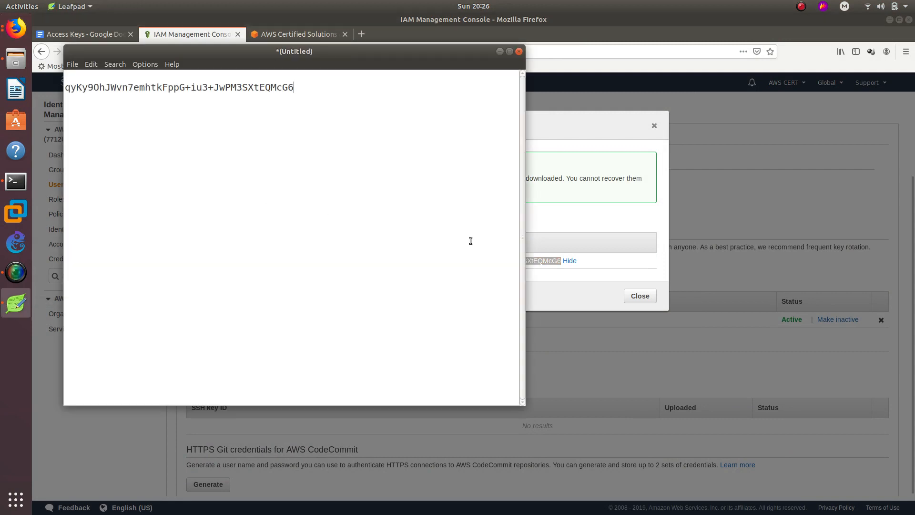
Copy the access key ID onto the line above its secret key in Leafpad and close the Create access key dialog
click(568, 233)
double_click(362, 261)
right_click(363, 259)
click(386, 268)
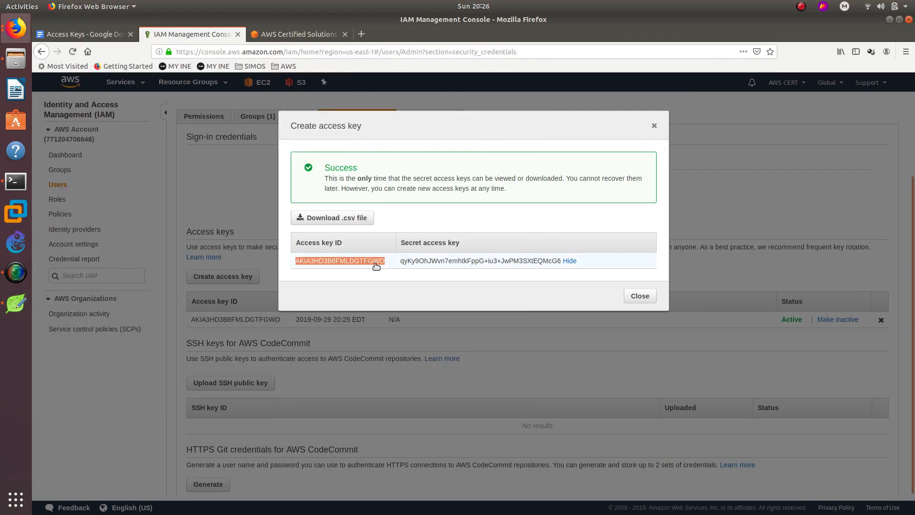
click(16, 303)
click(126, 78)
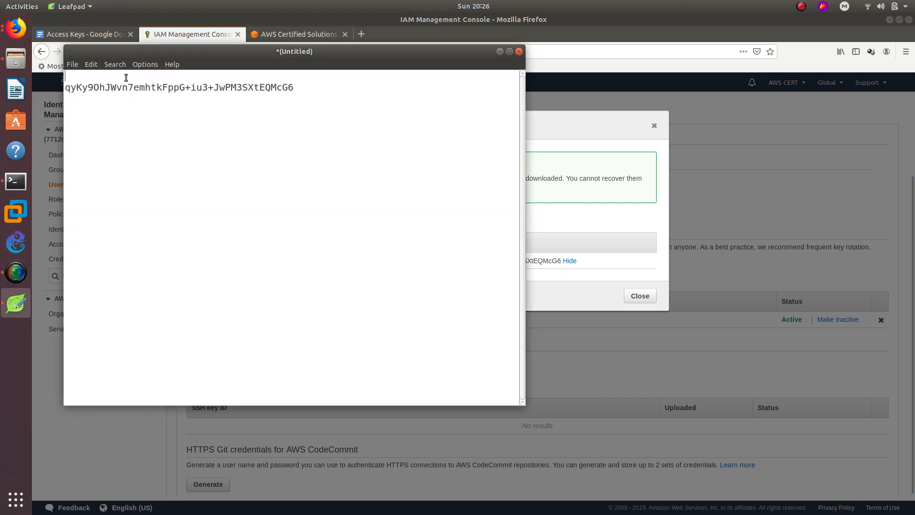
key(ctrl+v)
click(588, 236)
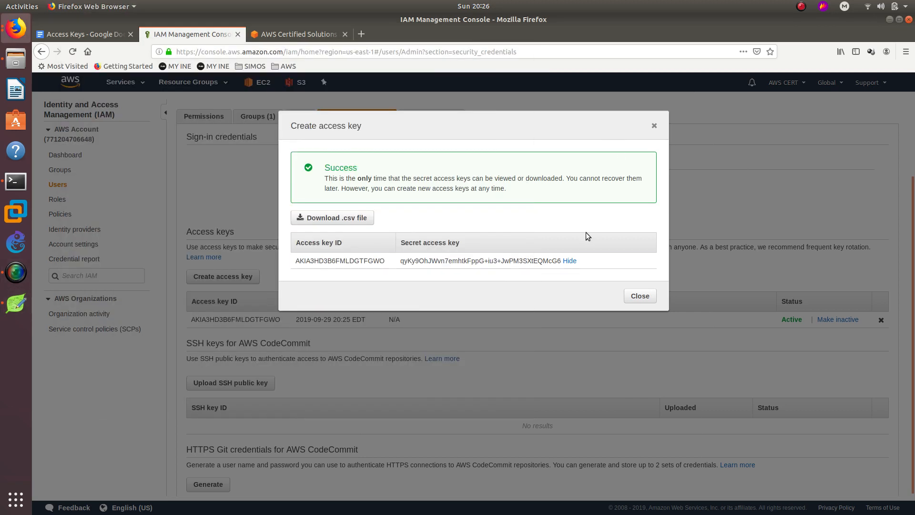
click(639, 300)
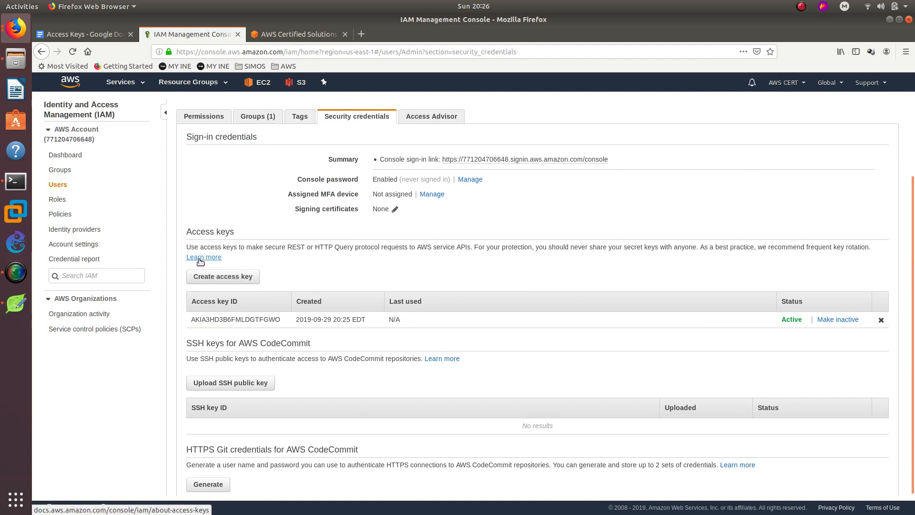
Create a second access key for the Admin user and paste its revealed secret access key below the first pair in Leafpad
click(238, 278)
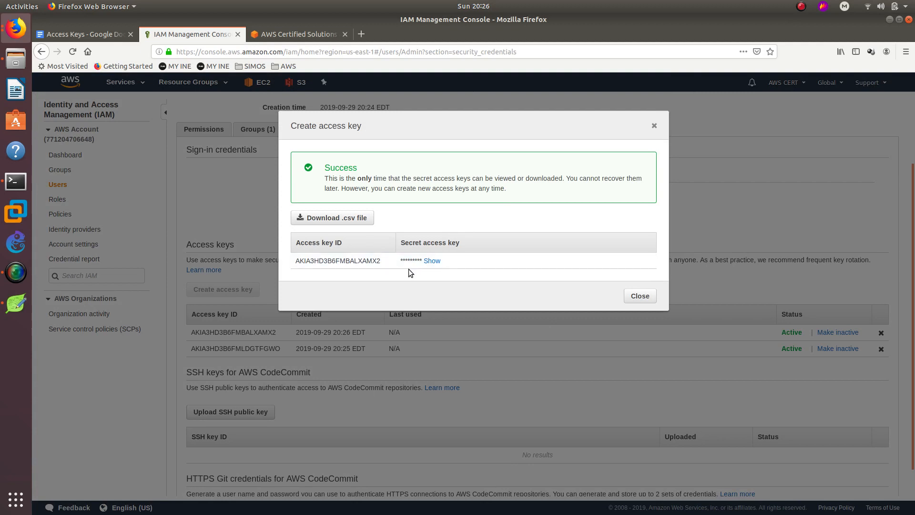
click(434, 261)
right_click(420, 262)
click(430, 271)
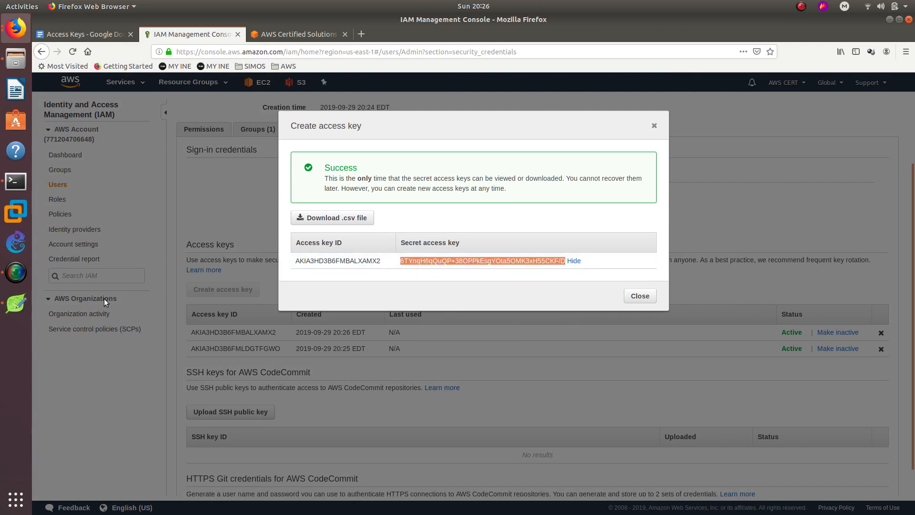
click(29, 307)
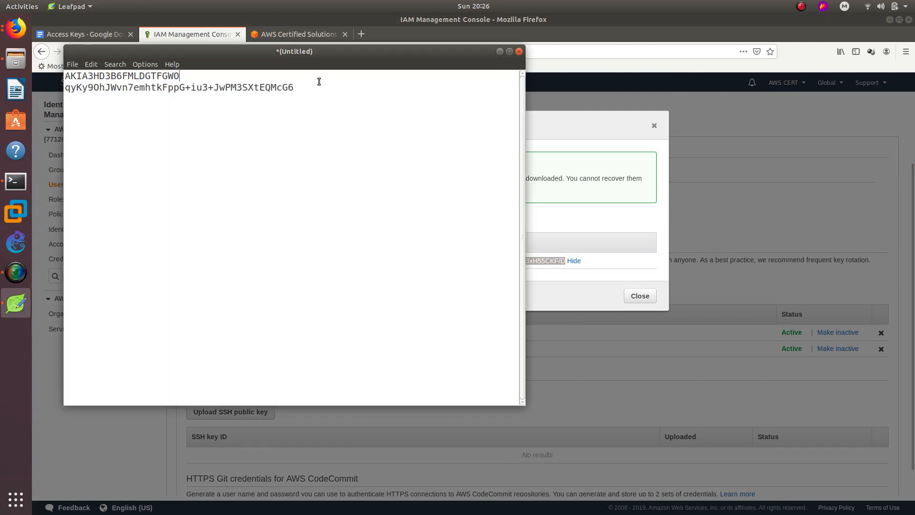
key(ctrl+v)
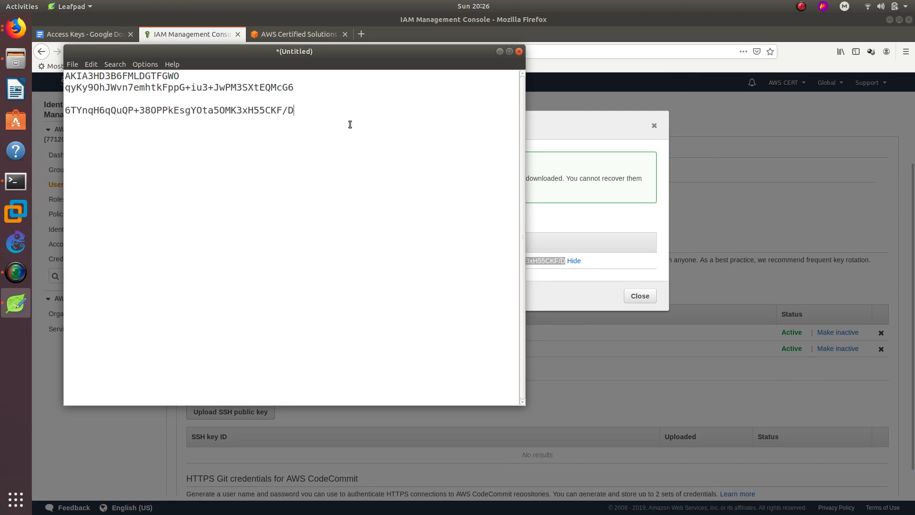
Copy the second access key ID onto a line above its secret key in Leafpad and close the Create access key dialog
click(551, 222)
double_click(368, 261)
right_click(369, 260)
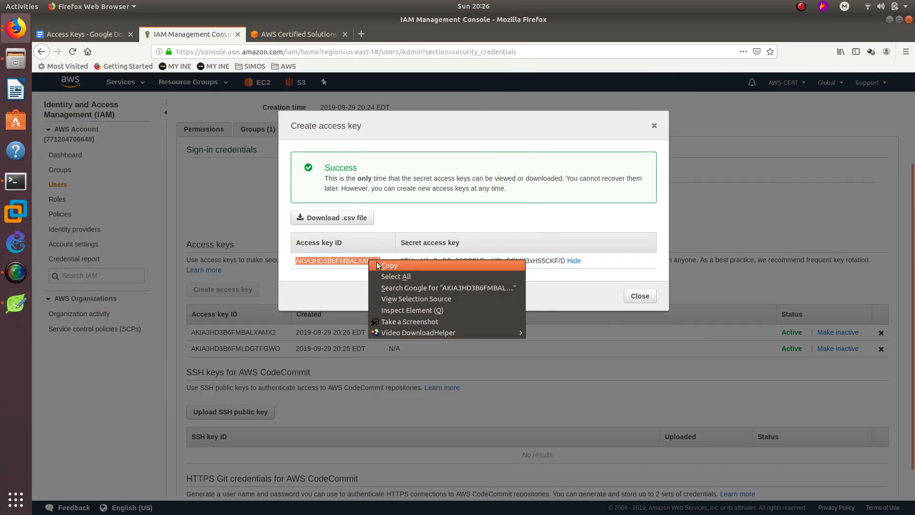
click(382, 266)
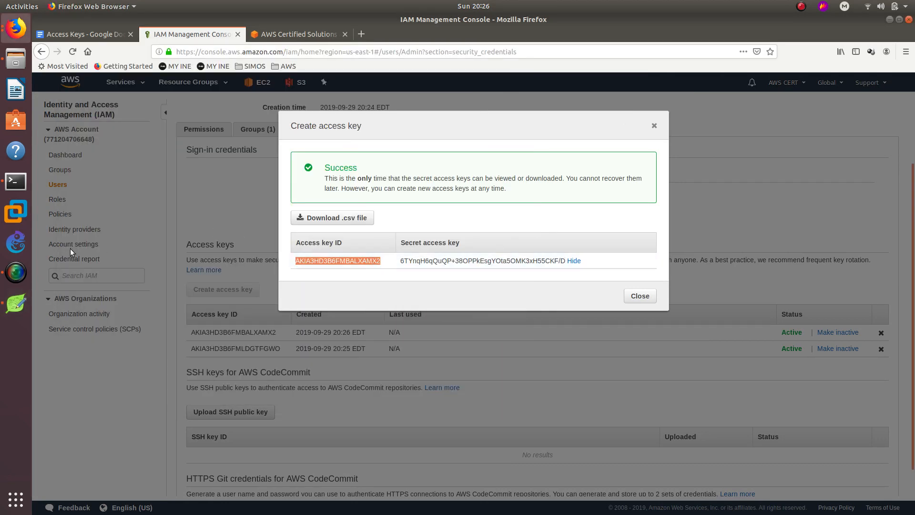
click(17, 302)
click(66, 109)
key(Return)
key(Return)
key(ctrl+v)
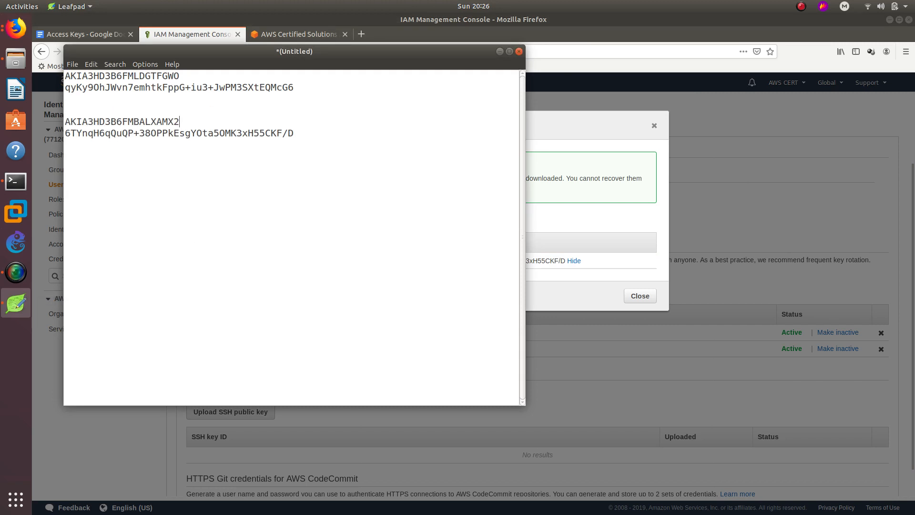
click(605, 211)
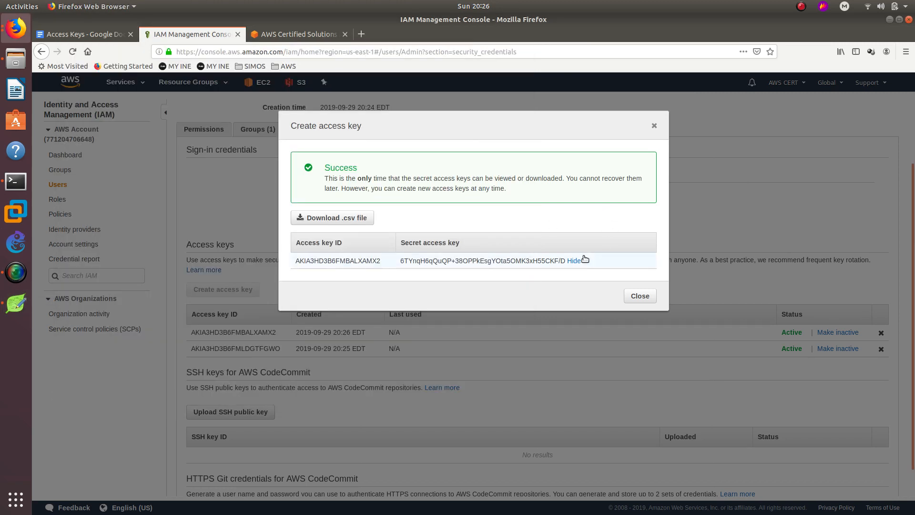
click(640, 296)
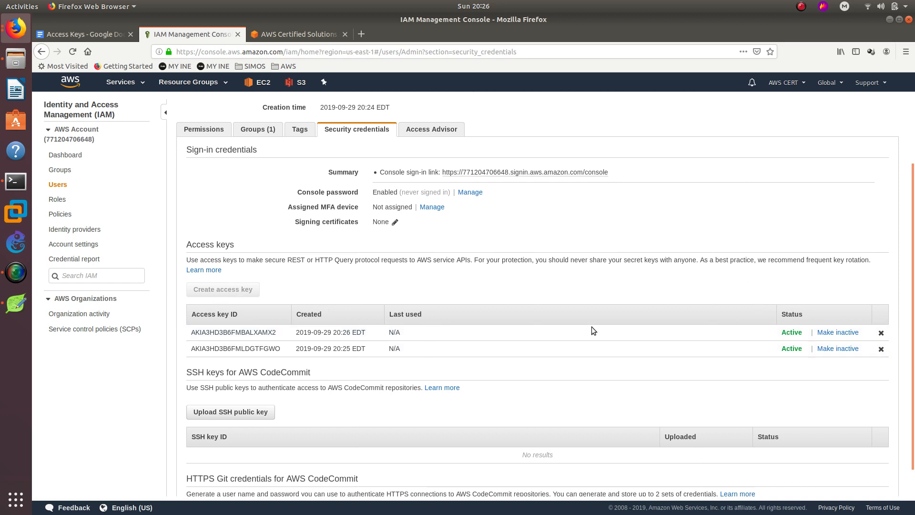
double_click(262, 337)
double_click(336, 334)
drag(189, 337, 277, 333)
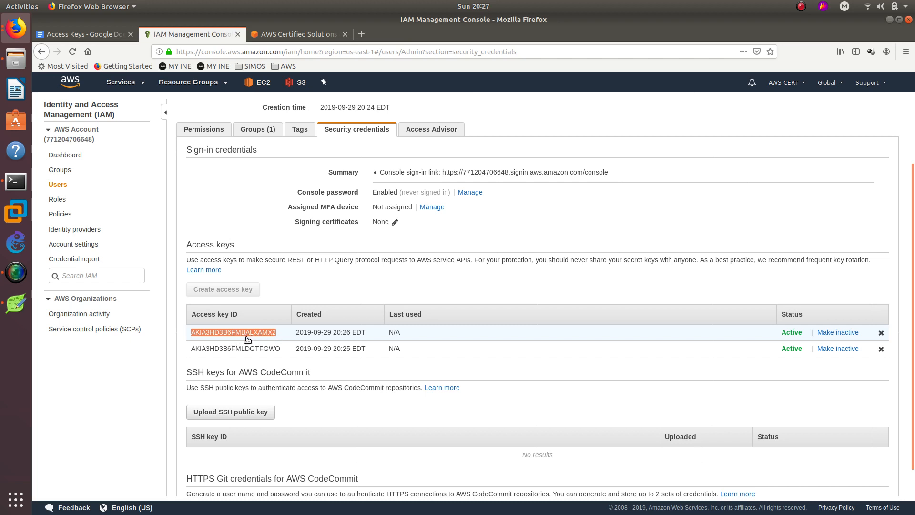
click(248, 266)
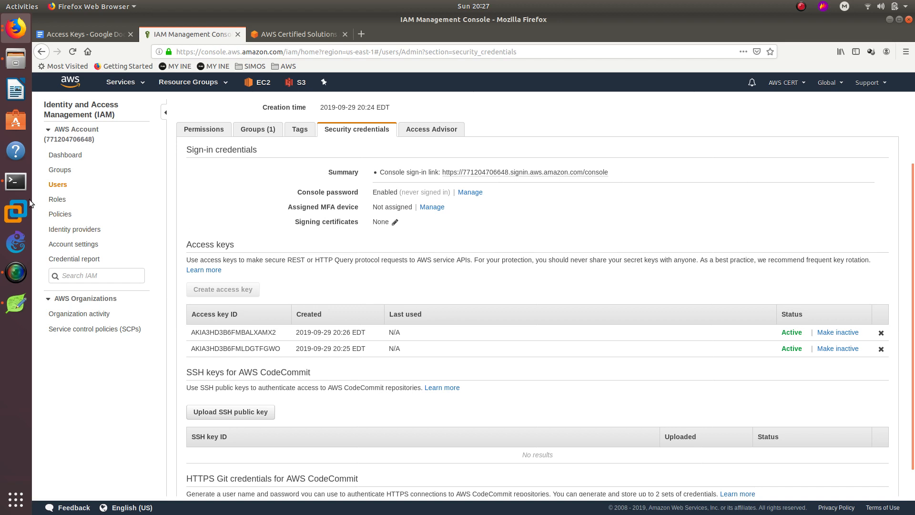
Switch to the terminal and install the AWS CLI with "sudo apt-get install awscli", entering the sudo password
click(16, 181)
drag(265, 14, 522, 112)
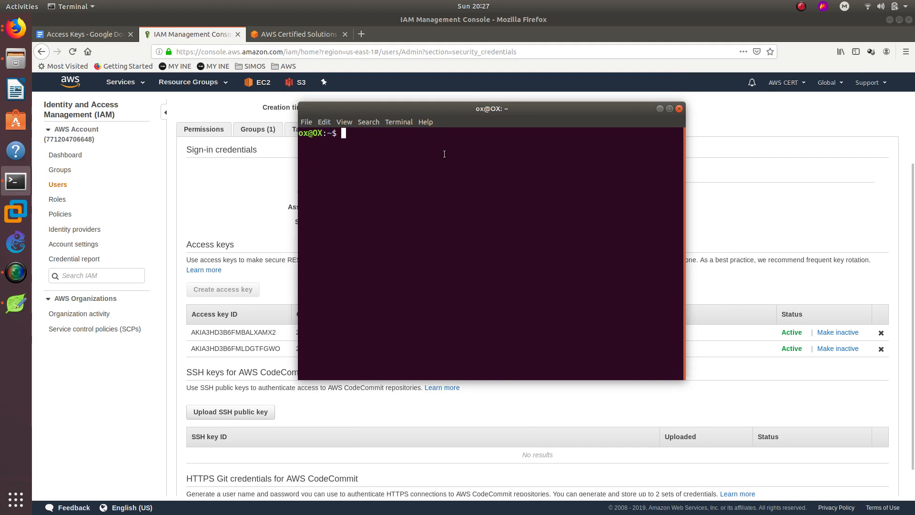
text(sudo apt-)
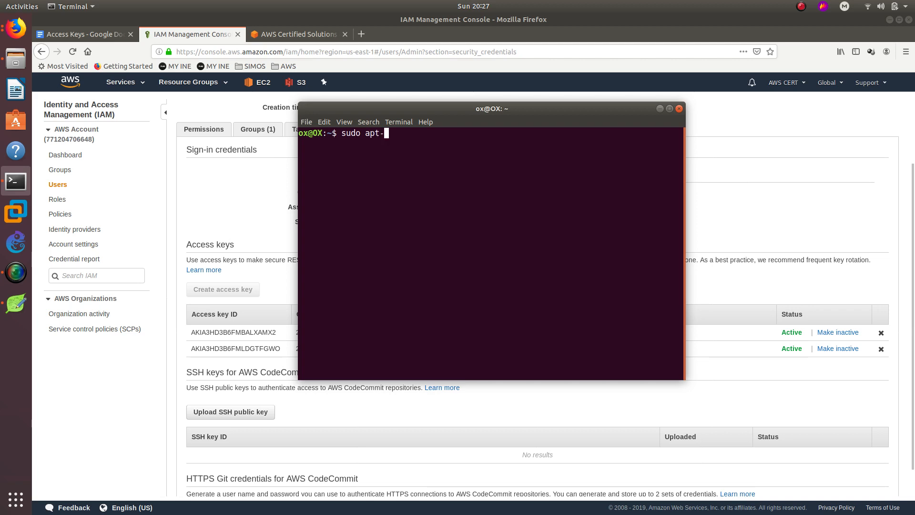
text(get install awscli)
key(Return)
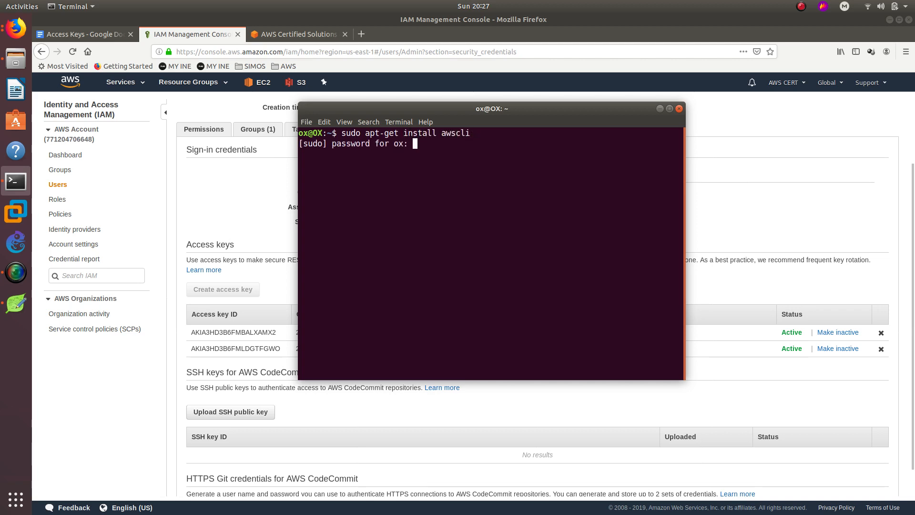
key(Return)
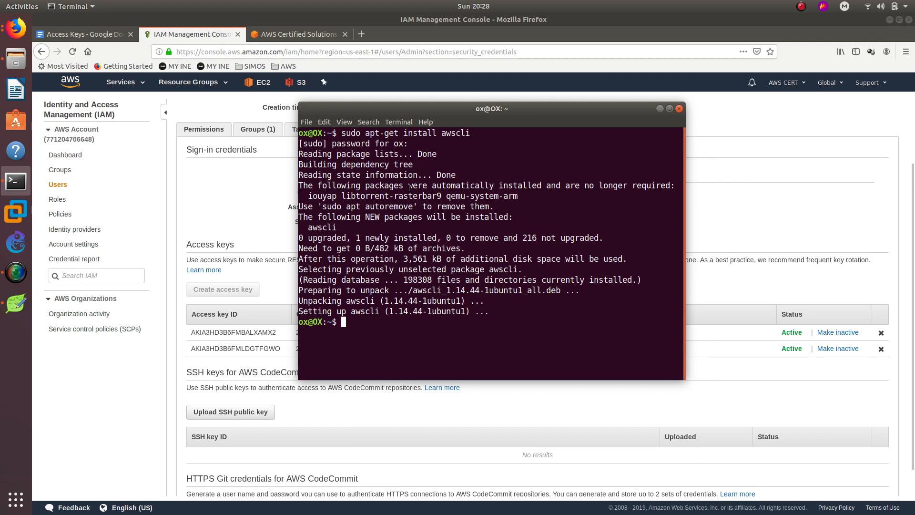
Run "aws configure" and supply the topmost access key ID copied from Leafpad as the AWS Access Key ID
drag(394, 113, 416, 109)
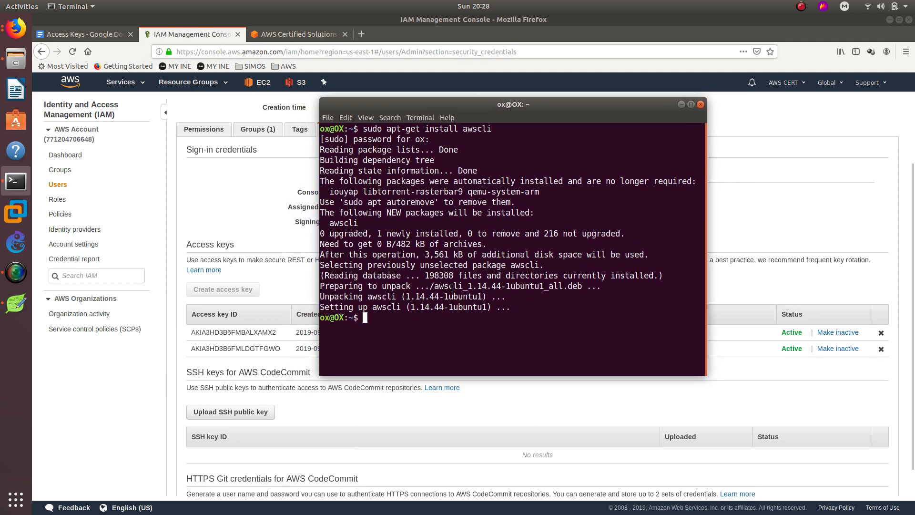
text(aws configure)
key(Return)
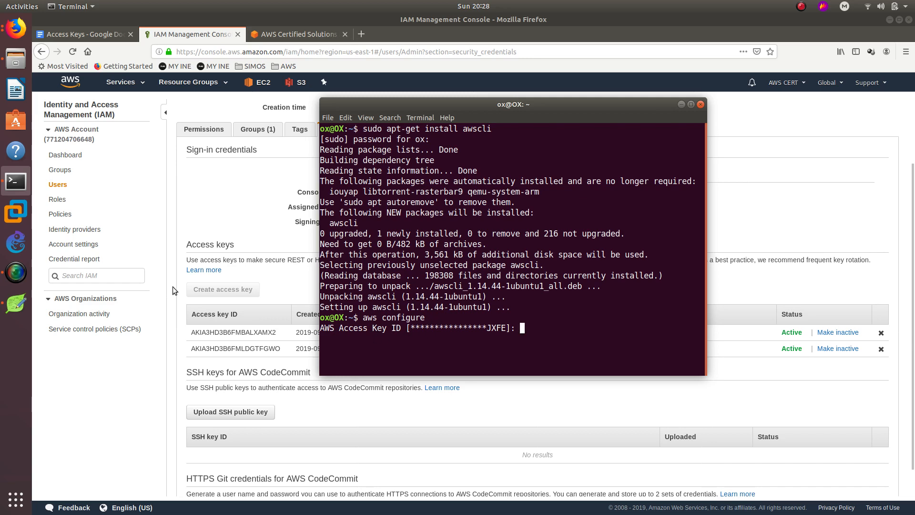
click(14, 311)
double_click(148, 76)
right_click(148, 76)
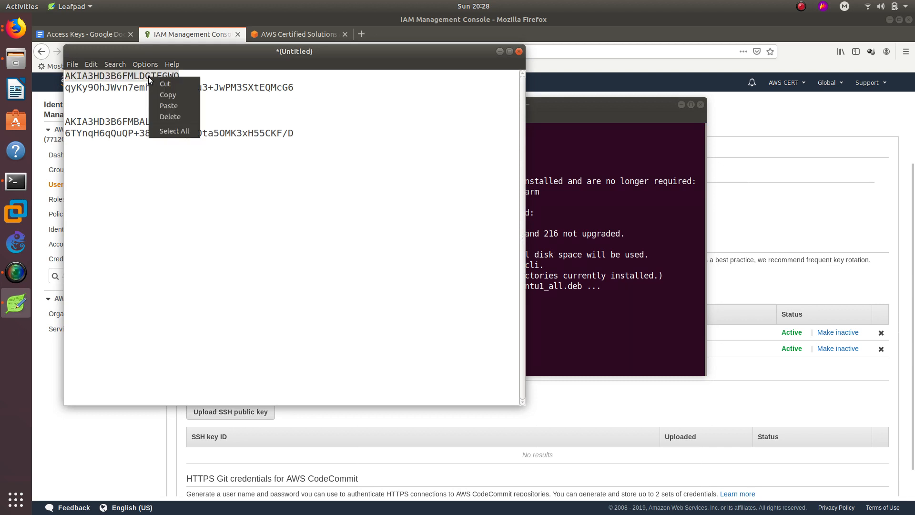
click(164, 95)
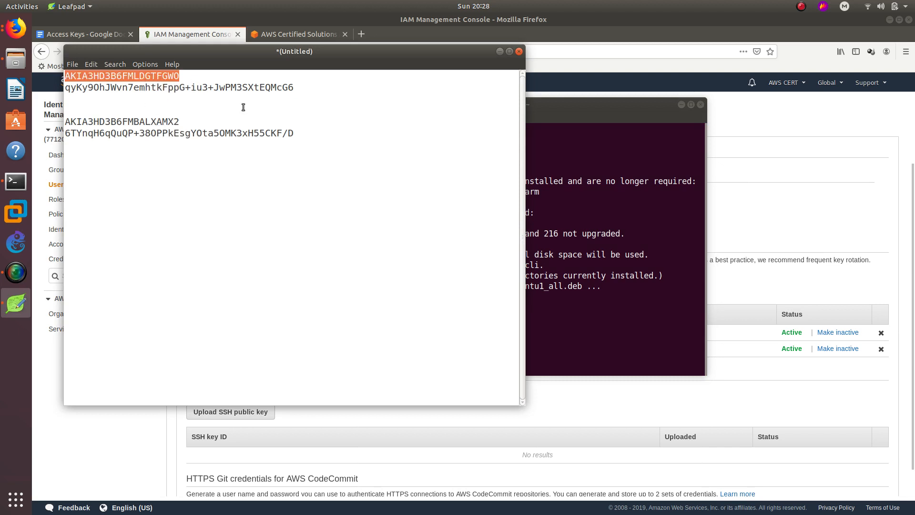
right_click(585, 312)
click(612, 337)
key(Return)
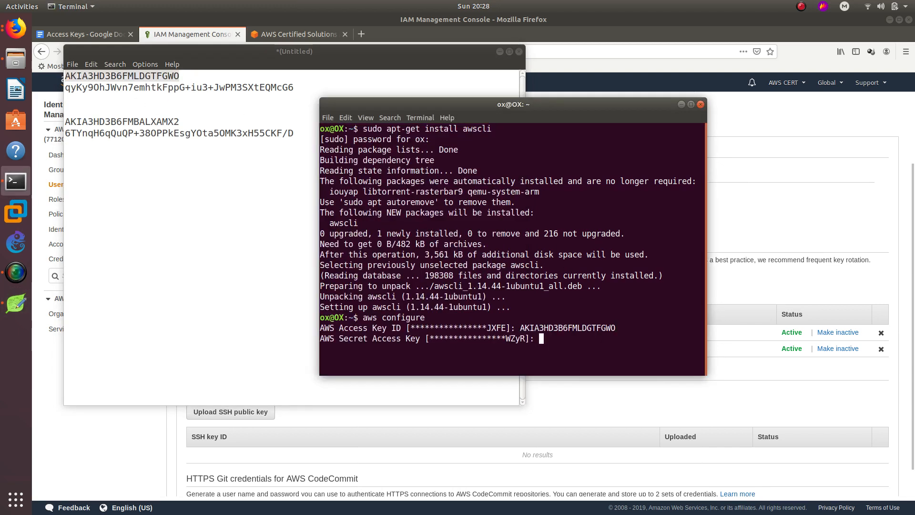
Copy the matching secret access key from Leafpad and submit it as the AWS Secret Access Key in the terminal
click(120, 87)
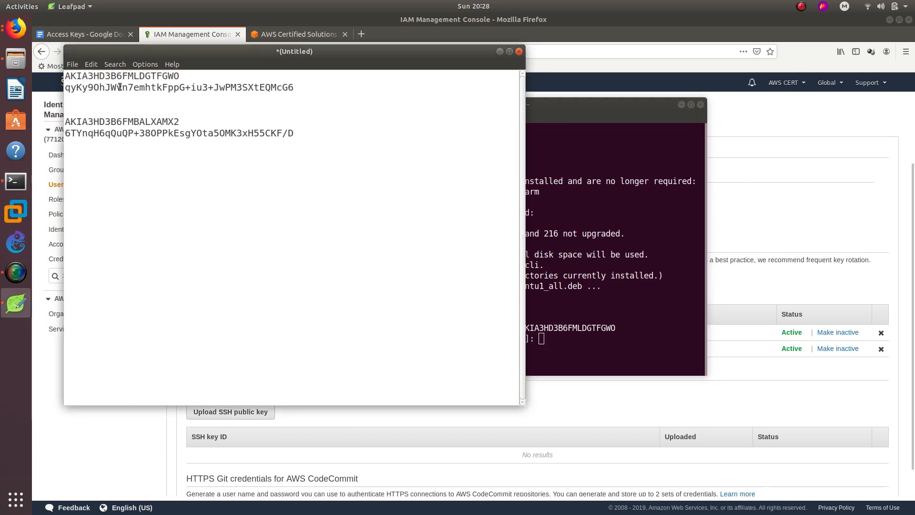
double_click(120, 87)
right_click(119, 87)
triple_click(113, 86)
right_click(113, 86)
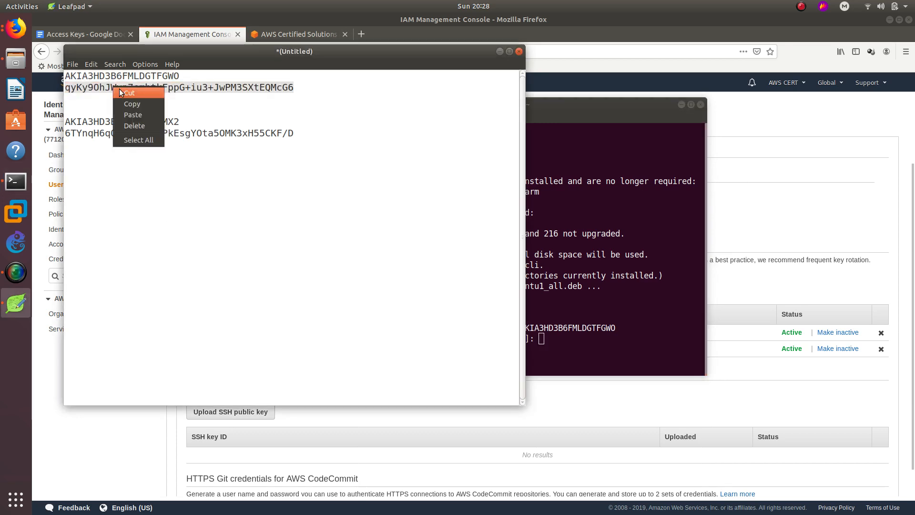
click(132, 102)
right_click(622, 318)
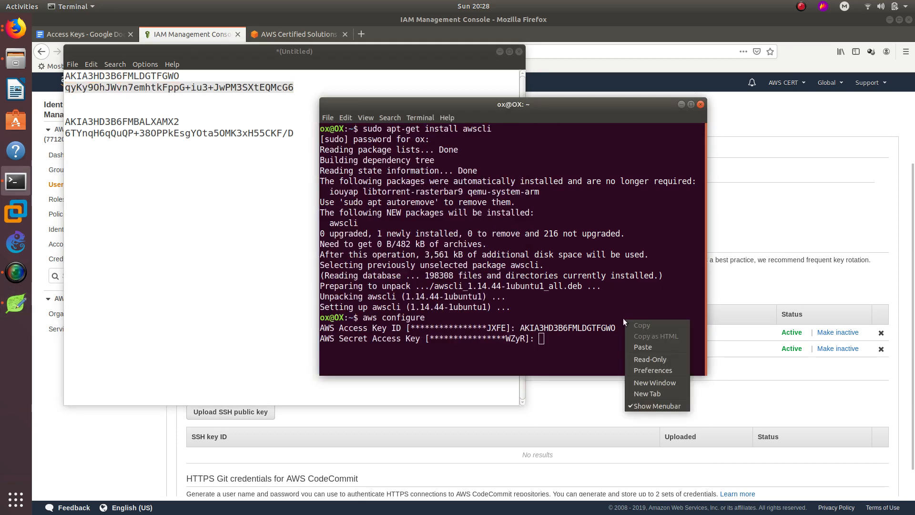
click(644, 343)
key(Return)
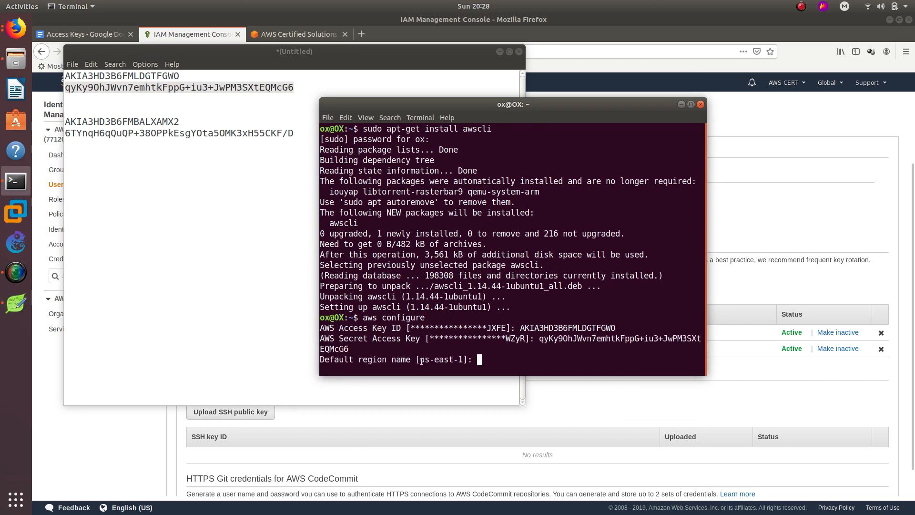
Finish the AWS CLI configuration with default region us-east-1 and default output format json
drag(420, 360, 461, 361)
right_click(458, 360)
click(472, 365)
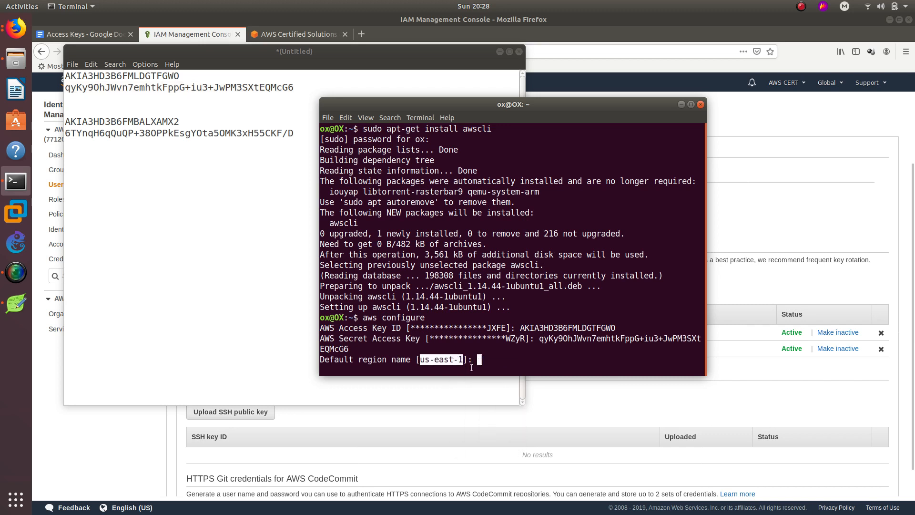
right_click(496, 359)
click(522, 384)
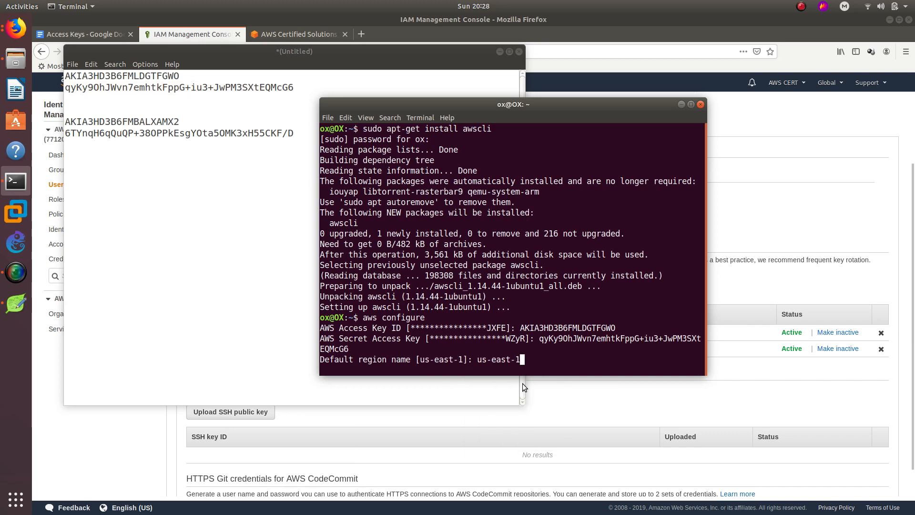
key(Return)
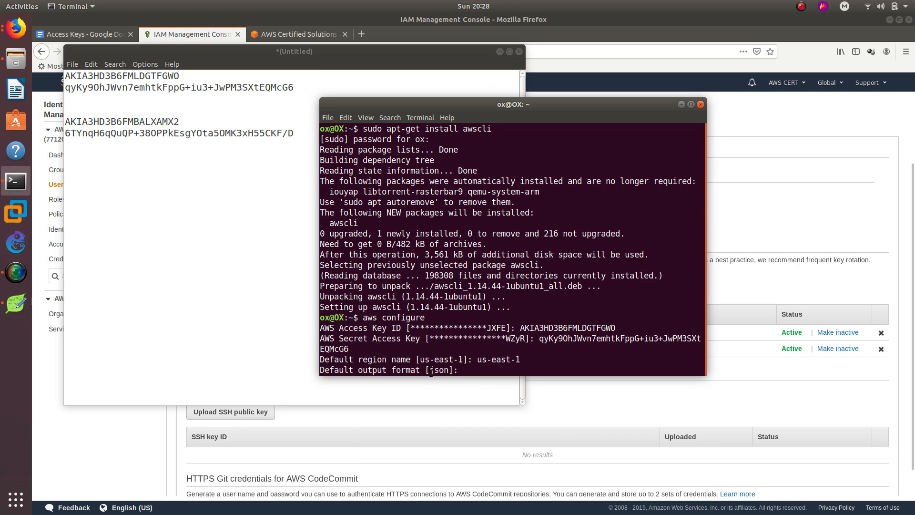
text(json)
key(Return)
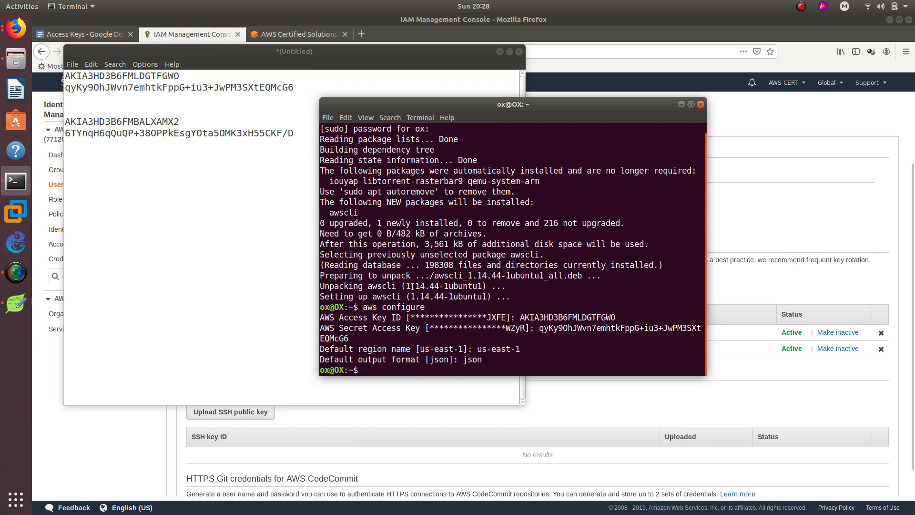
Minimize Leafpad, reposition the terminal window and list the account's S3 buckets with "aws s3 ls"
click(500, 51)
drag(478, 108, 528, 46)
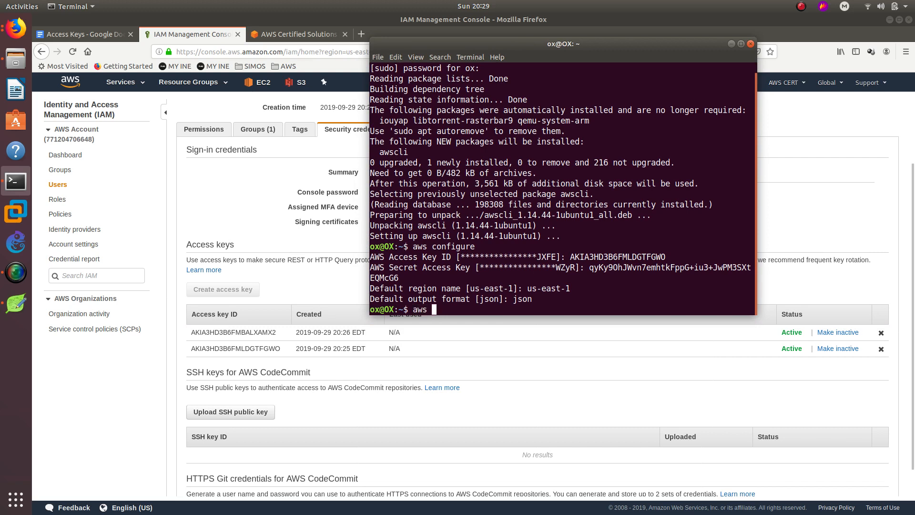
text(s3 ls)
key(Return)
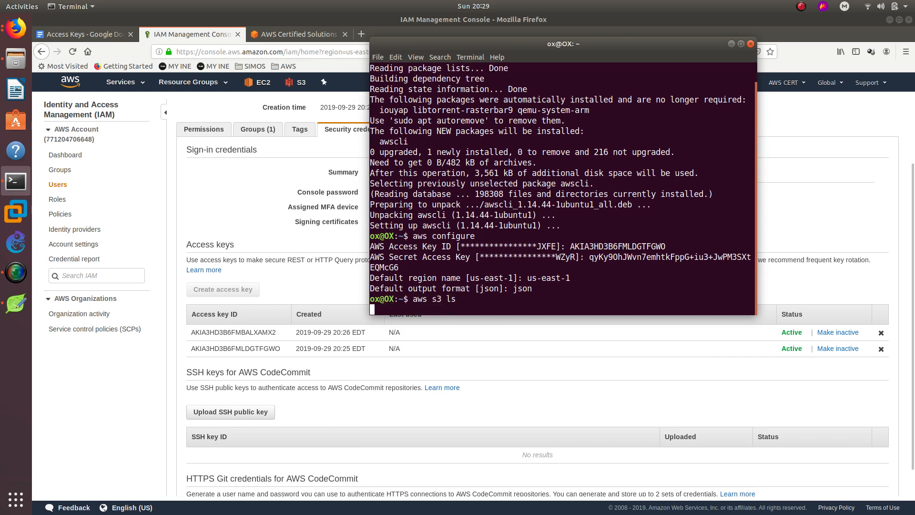
double_click(434, 300)
mouse_move(410, 299)
mouse_down()
mouse_move(455, 299)
mouse_move(413, 299)
mouse_up()
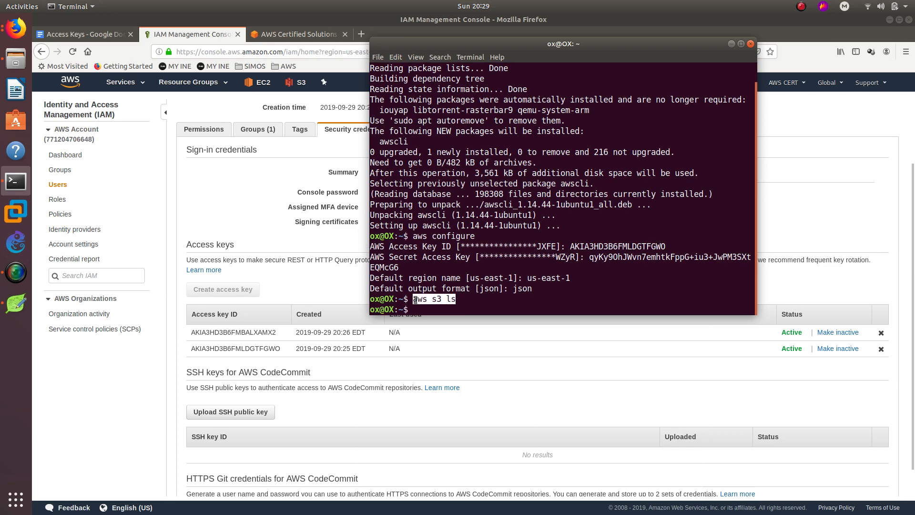
Switch to Firefox and open the S3 service by searching the AWS services for "s3"
click(221, 39)
click(125, 86)
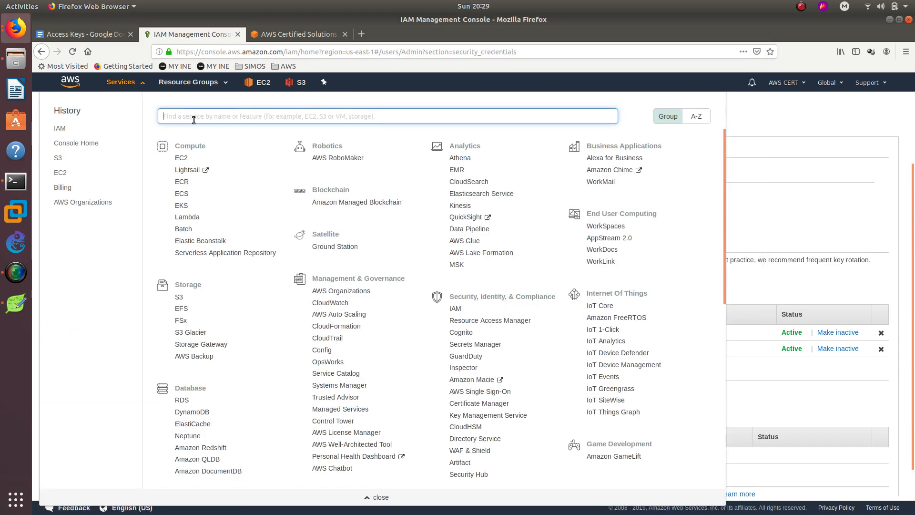
text(s3)
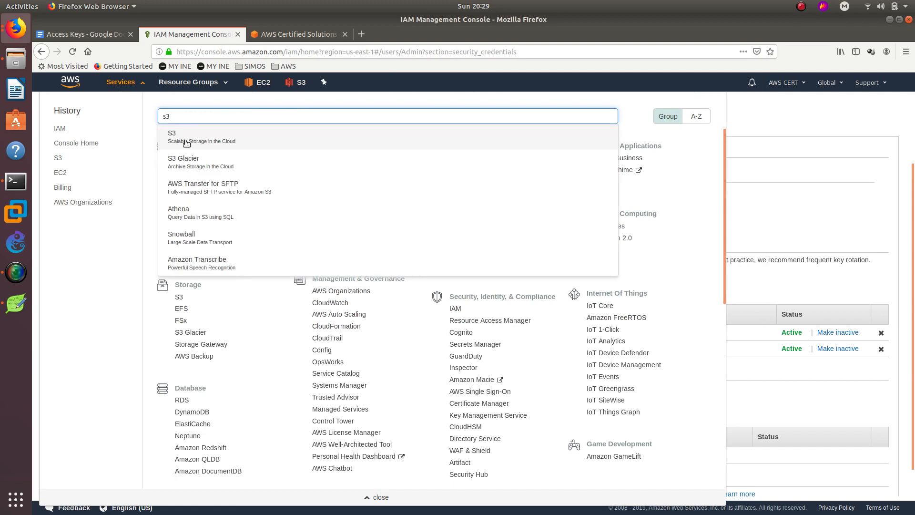
click(178, 139)
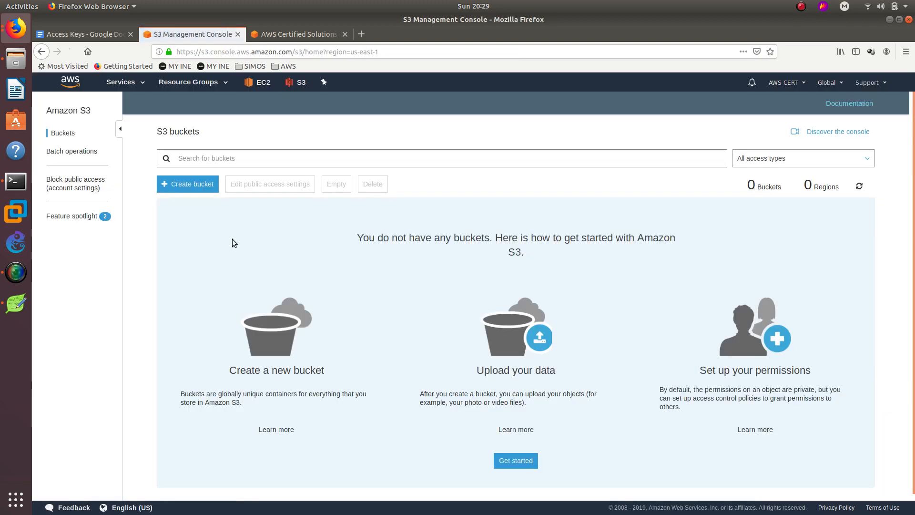
Create an S3 bucket named ccdtt.com in US East (N. Virginia), keeping the default options and all public access blocked
click(187, 184)
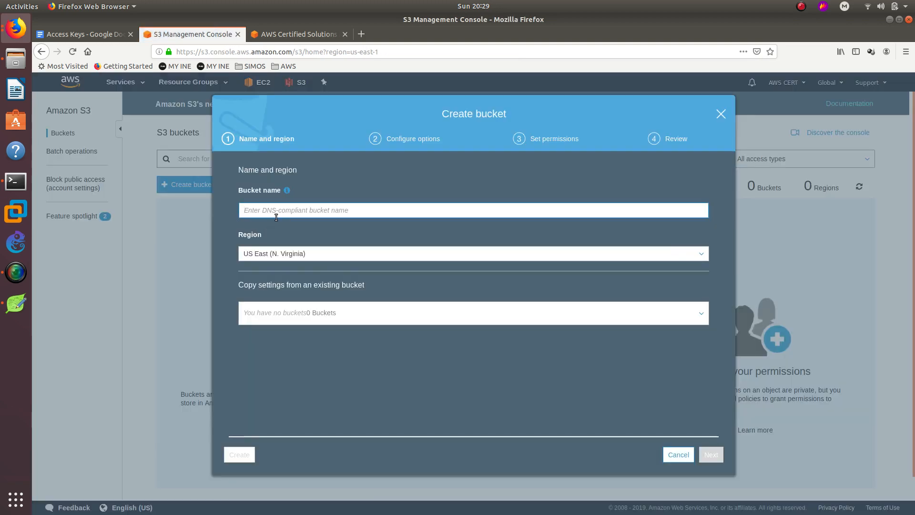
text(ccdtt.com)
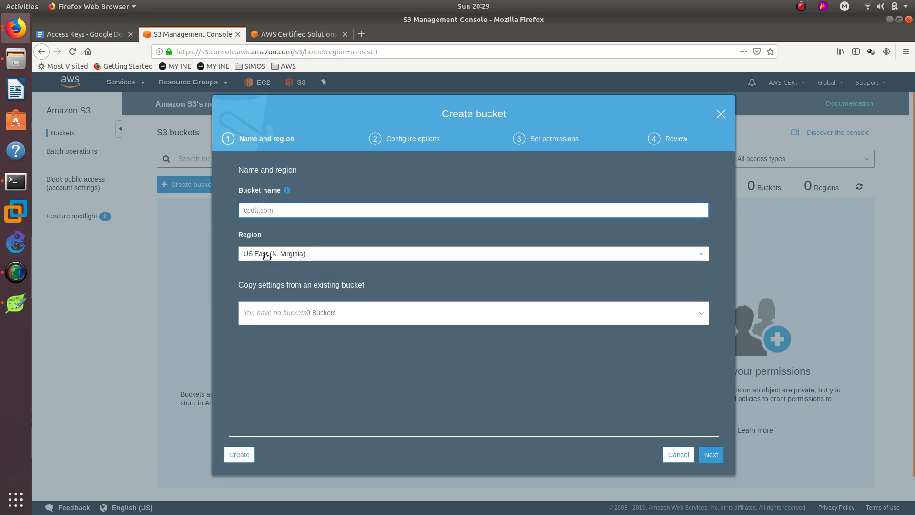
click(710, 455)
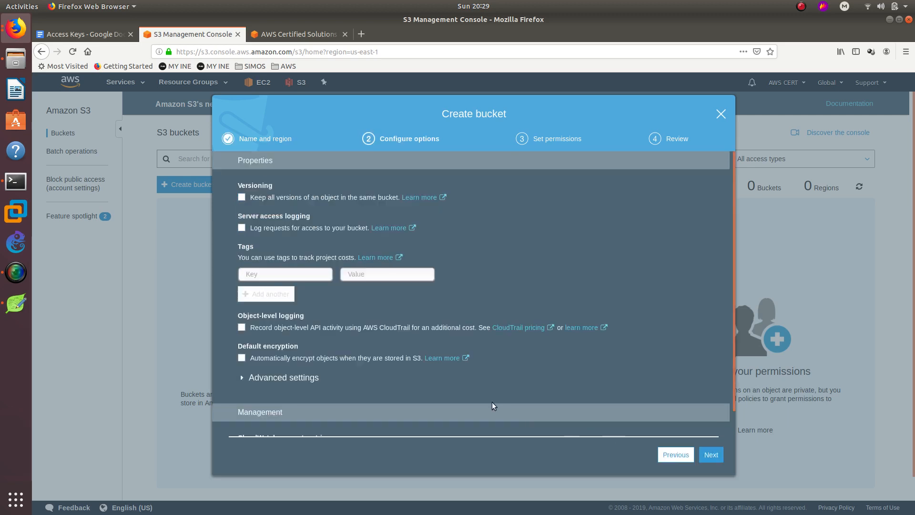
click(712, 455)
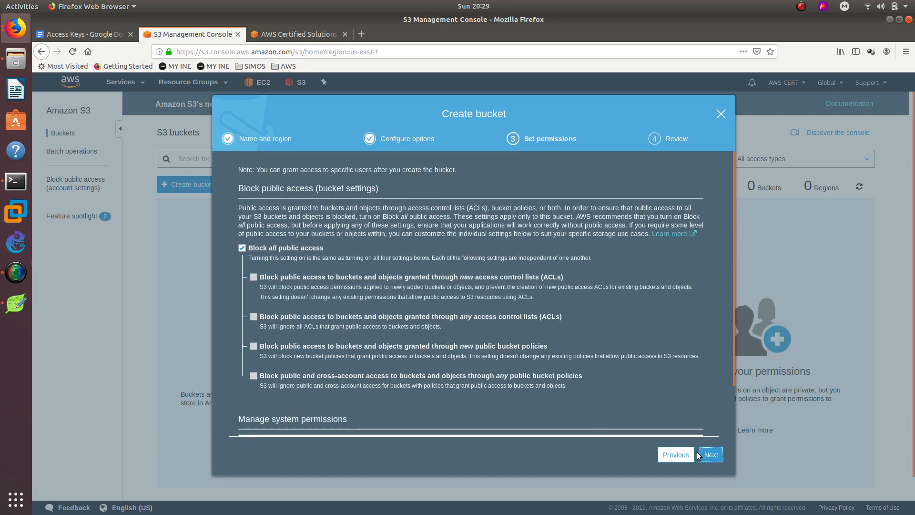
click(713, 456)
click(714, 456)
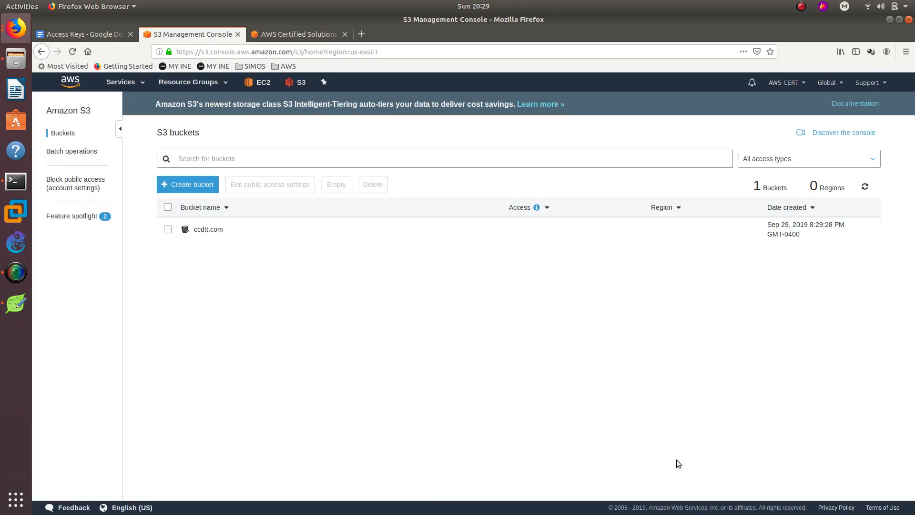
Switch to the terminal, rerun "aws s3 ls" and examine the listed bucket's creation time and name
click(16, 182)
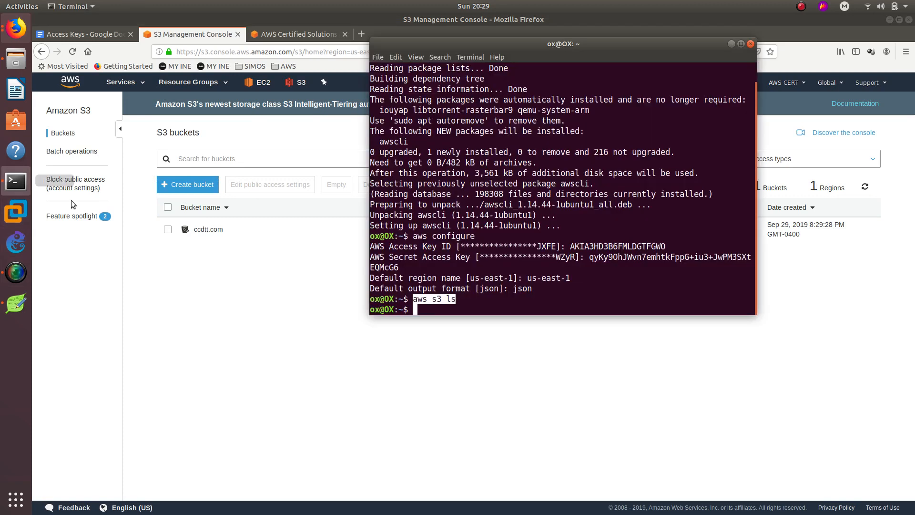
click(457, 301)
drag(456, 300, 413, 301)
click(429, 305)
triple_click(428, 300)
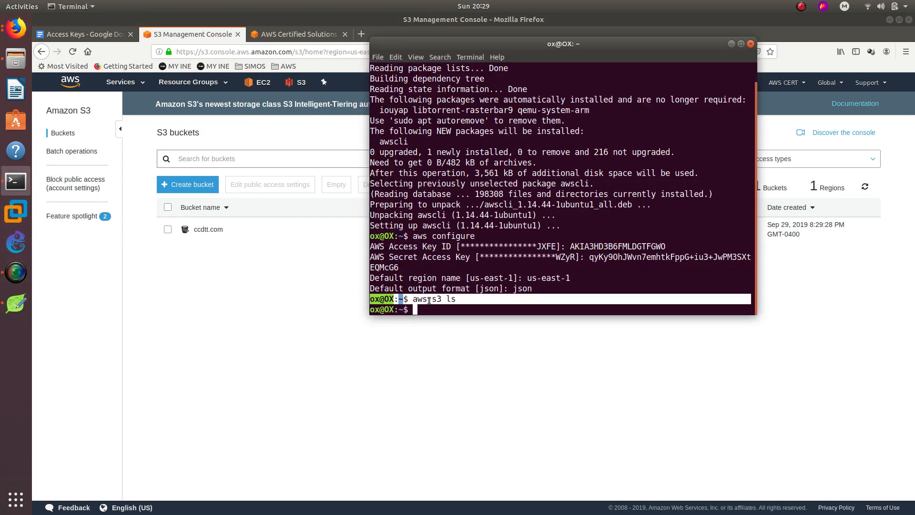
click(429, 301)
key(Up)
key(Return)
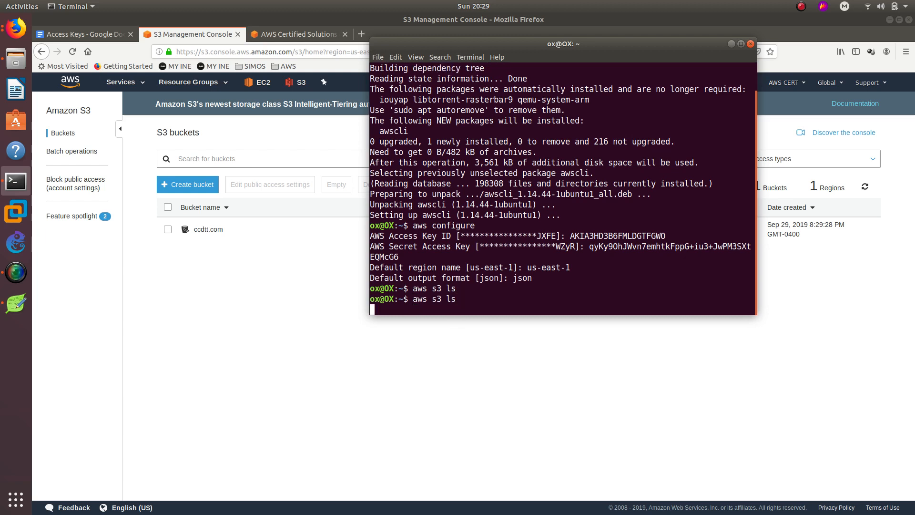
triple_click(471, 300)
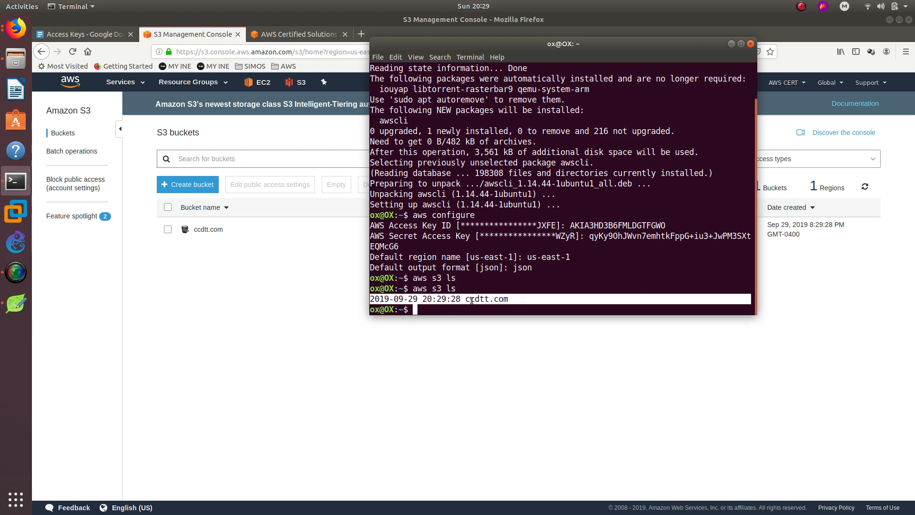
click(504, 299)
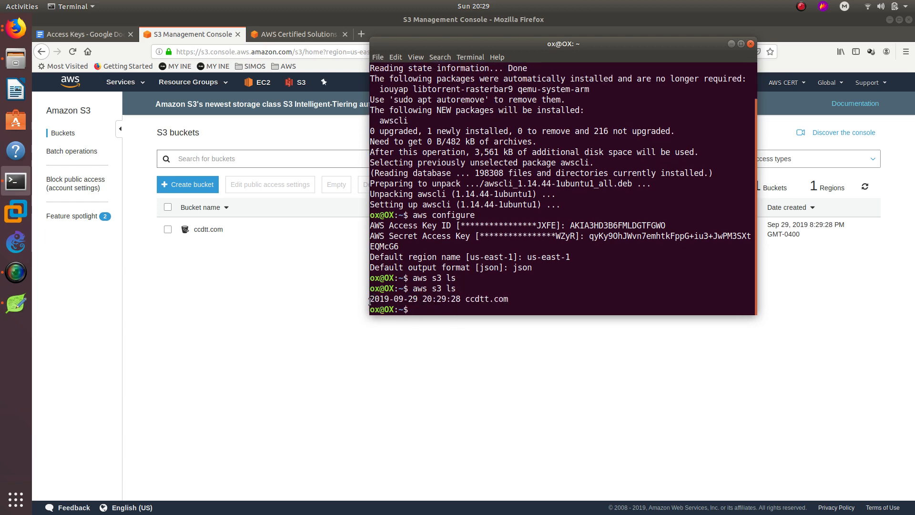
drag(462, 299, 369, 300)
drag(464, 299, 508, 299)
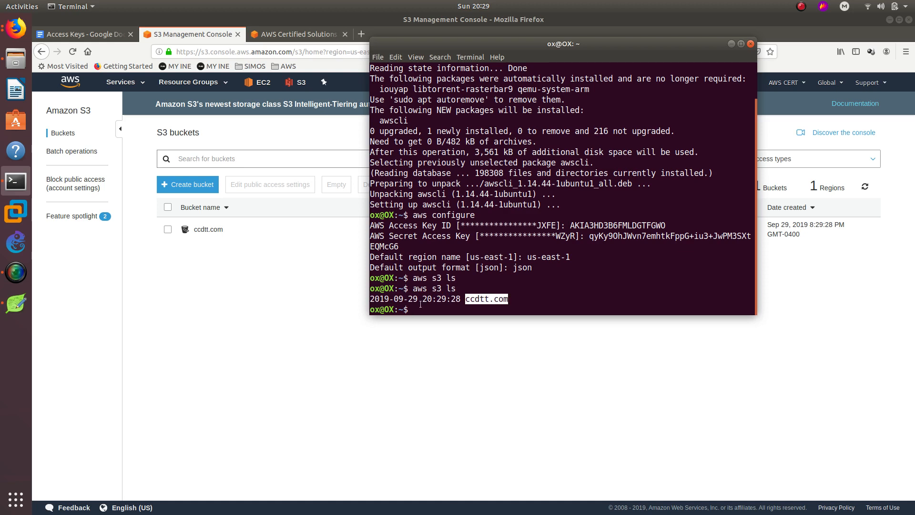
click(448, 306)
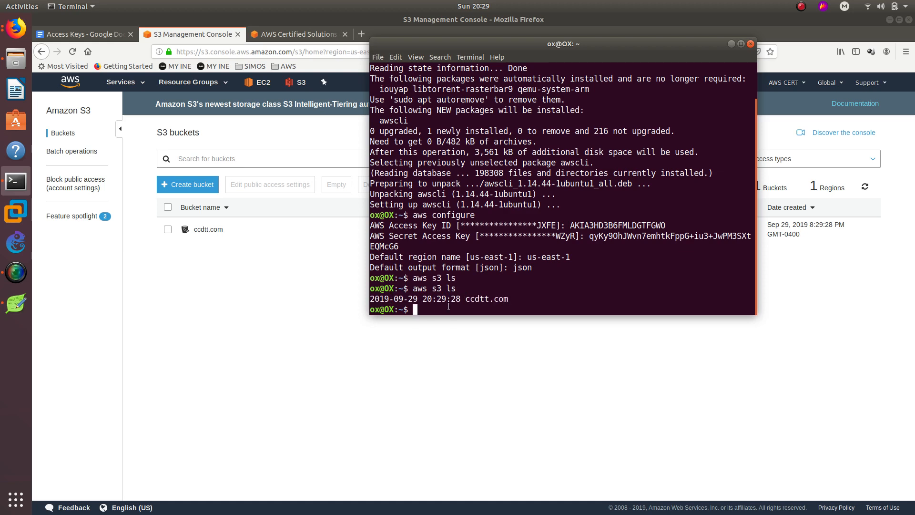
Return to the S3 console in Firefox and create a second bucket named ccdtt.com2 directly with the default settings
click(188, 184)
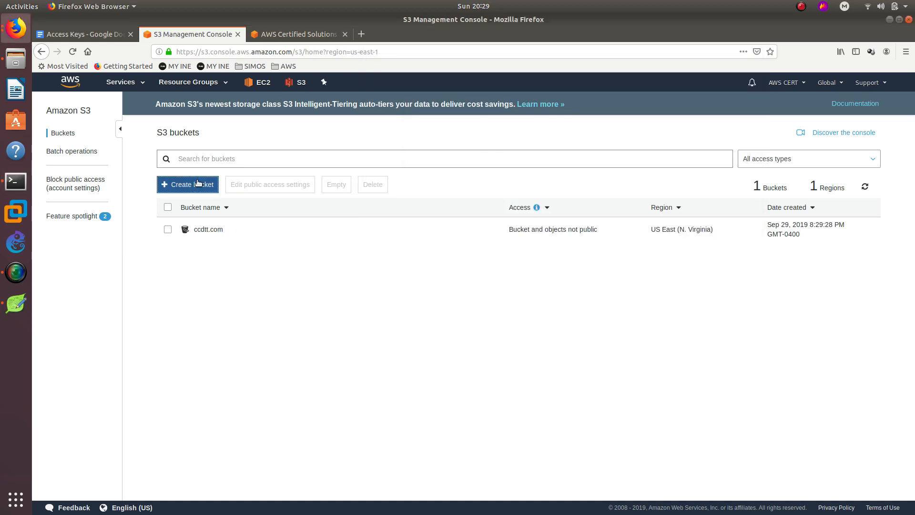
text(ccdtt)
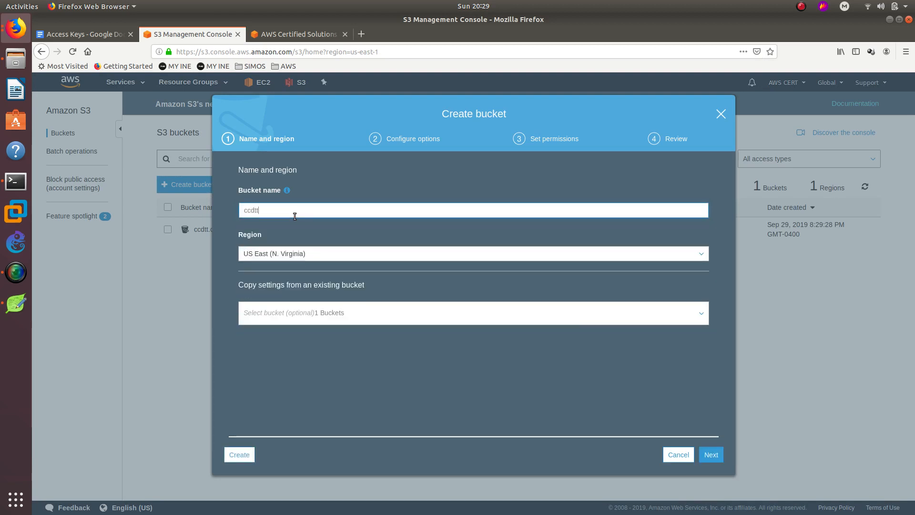
text(.com2)
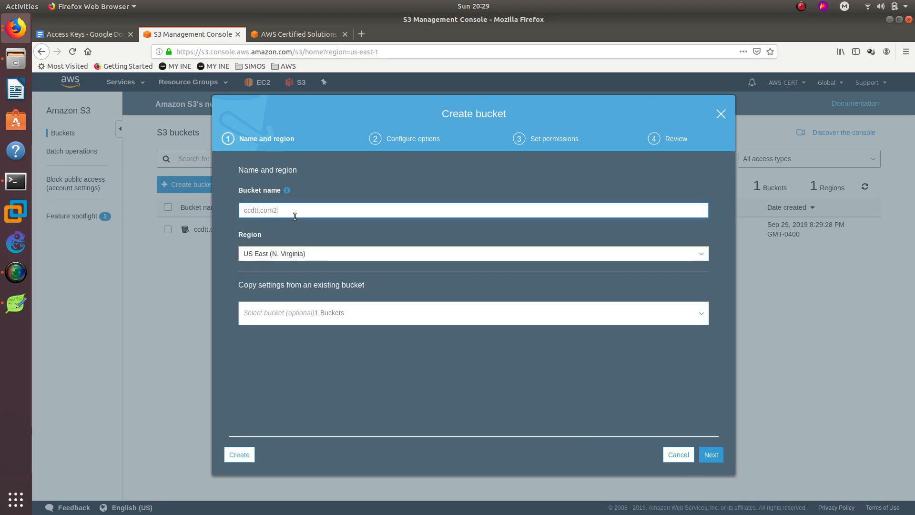
click(239, 454)
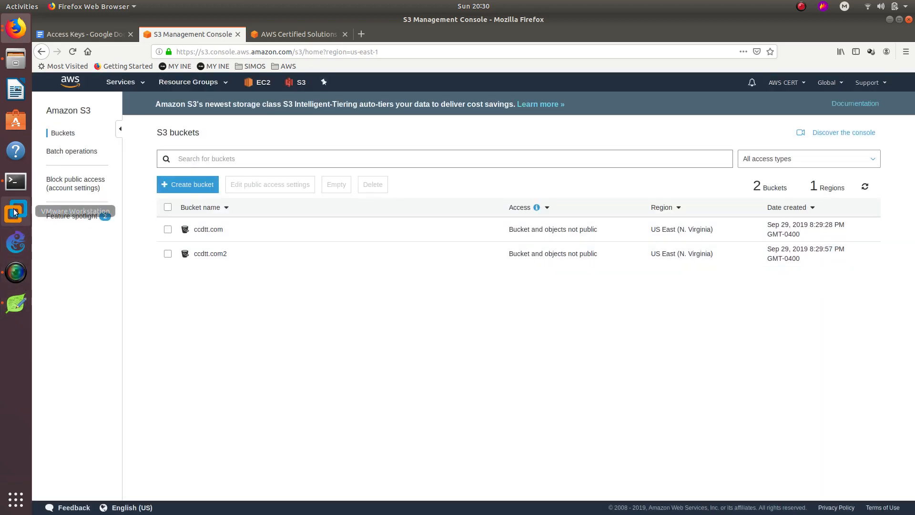
Switch to the terminal, rerun "aws s3 ls" and examine the creation times and names of the listed buckets
click(16, 181)
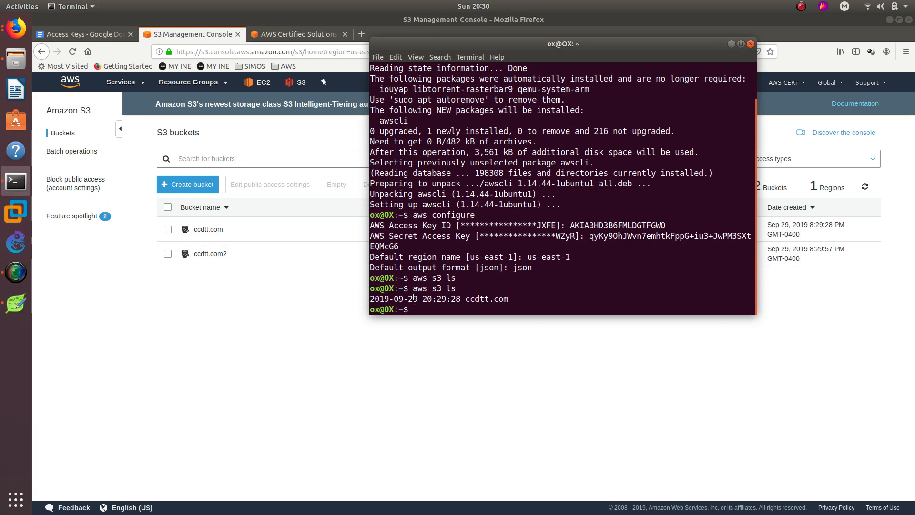
drag(460, 289, 415, 290)
click(438, 281)
key(Up)
key(Return)
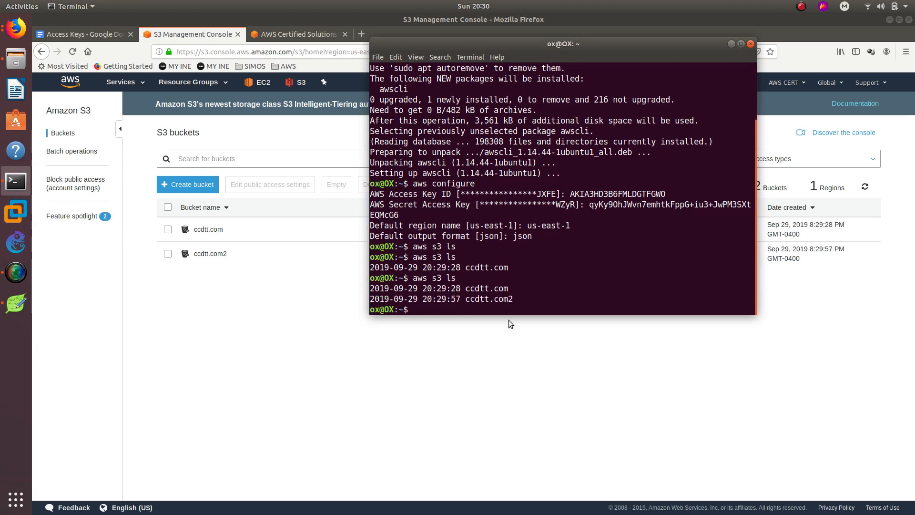
drag(520, 304, 372, 288)
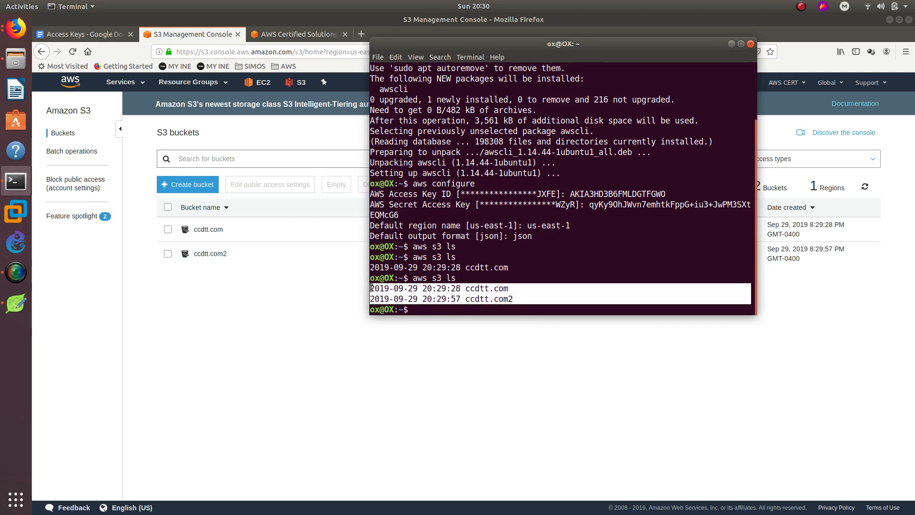
click(426, 299)
drag(427, 300, 513, 309)
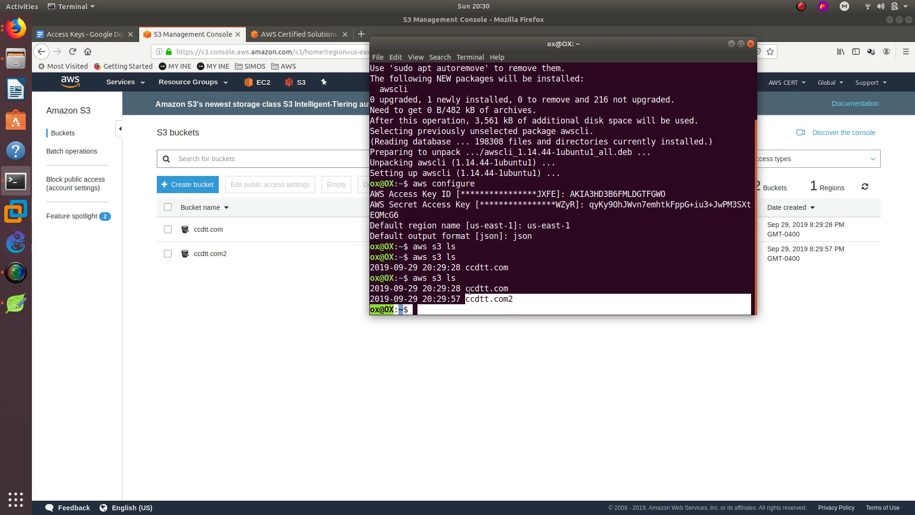
drag(466, 289, 506, 290)
Return to Firefox and review the access key ID and secret access key notes in the Access Keys document
click(262, 278)
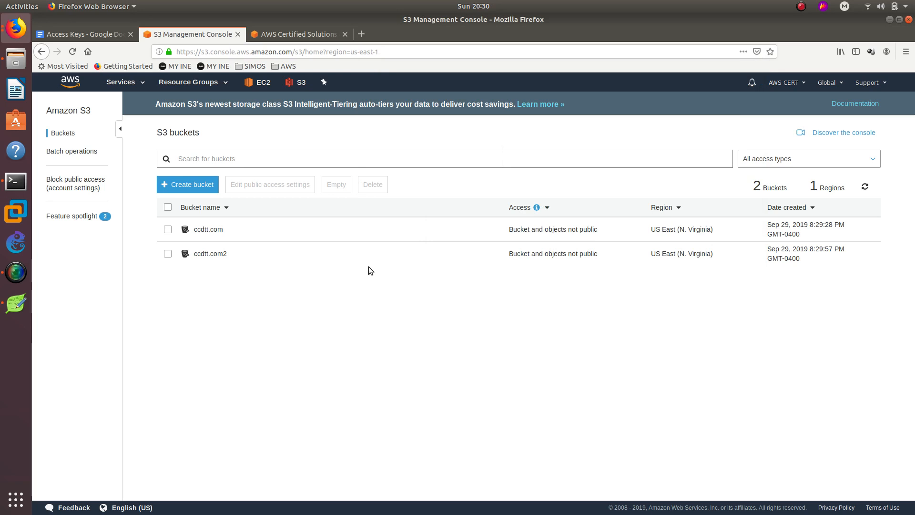
click(75, 36)
scroll(320, 236, up, 1)
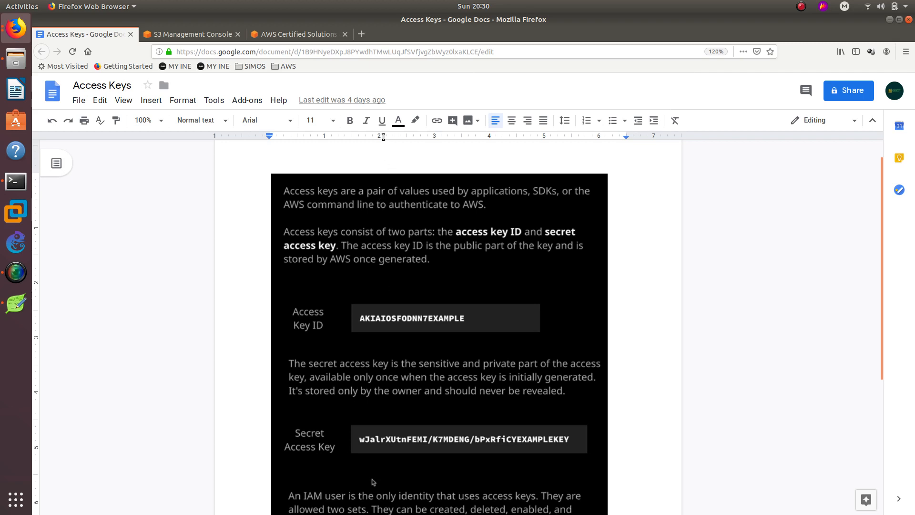
Open twitter.com in a new browser tab, go to the account's own profile and highlight its handle
click(361, 34)
text(twitter.com/)
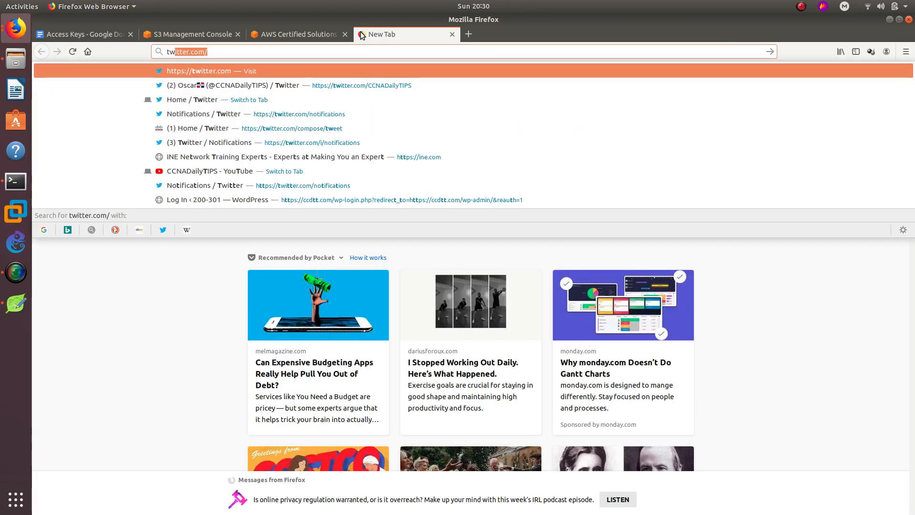
key(Return)
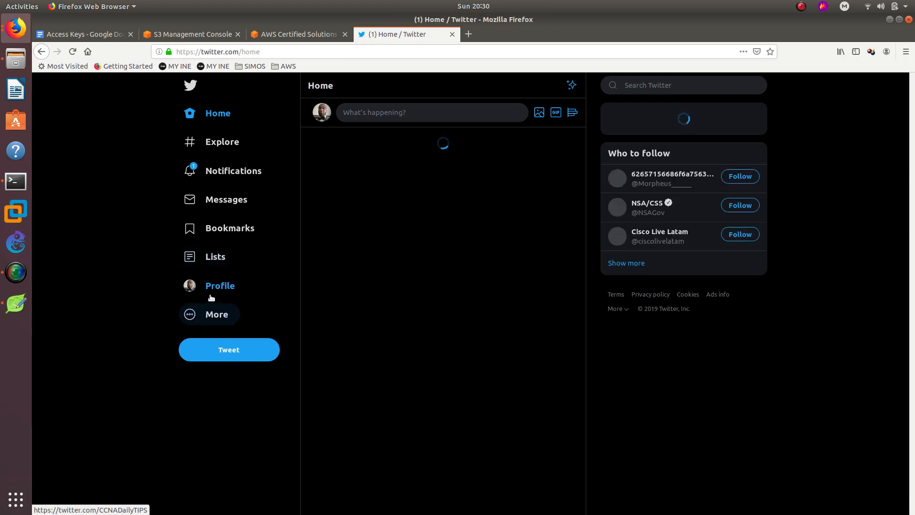
click(211, 287)
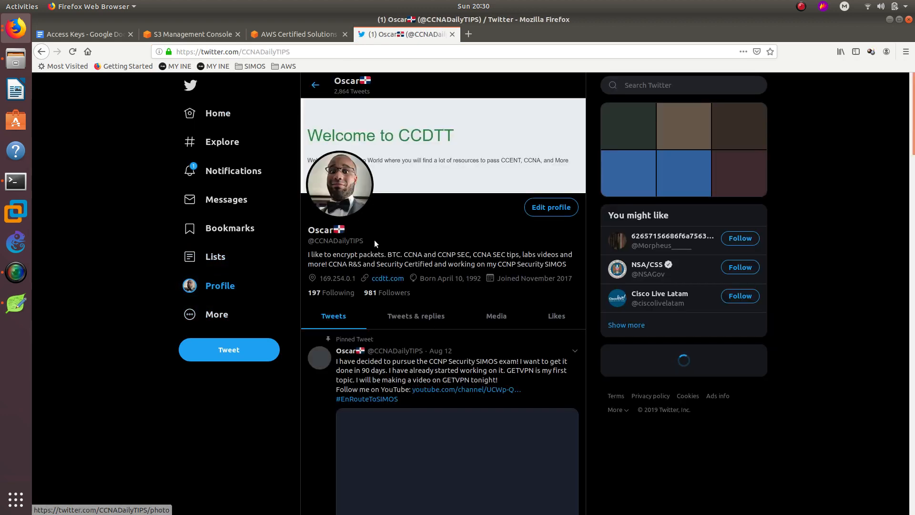
drag(376, 242, 308, 245)
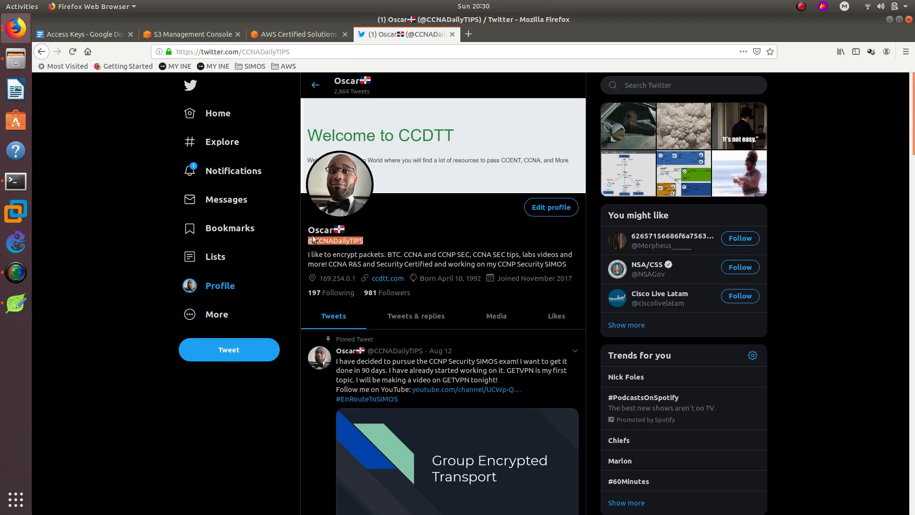
click(801, 6)
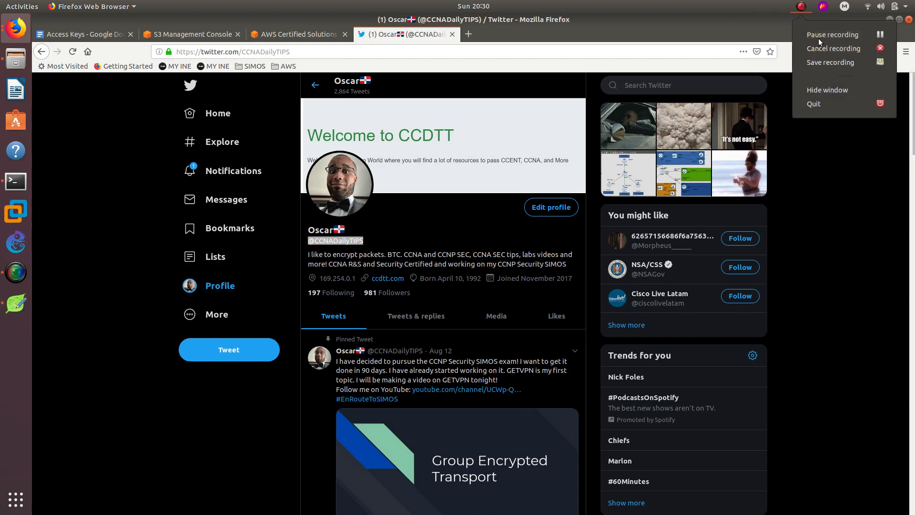